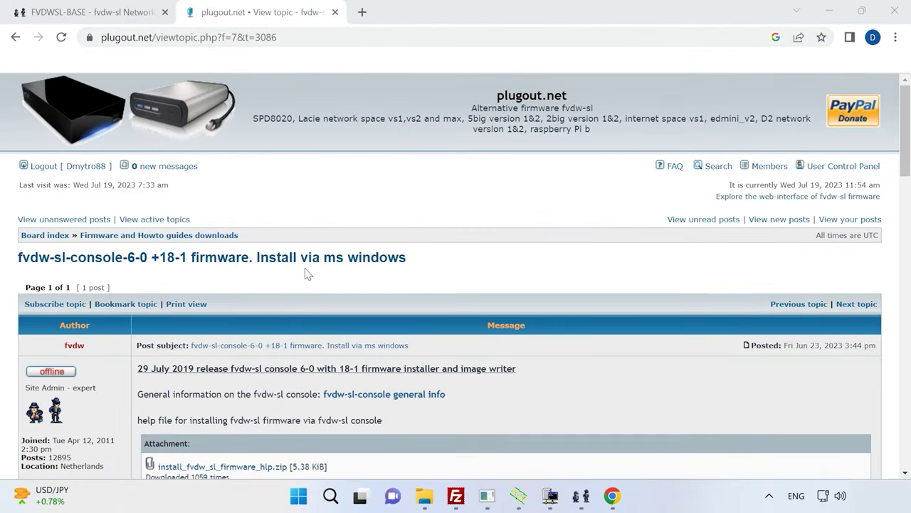
Step: Scroll down through the changelog in the plugout.net forum topic
scroll(368, 273, down, 4)
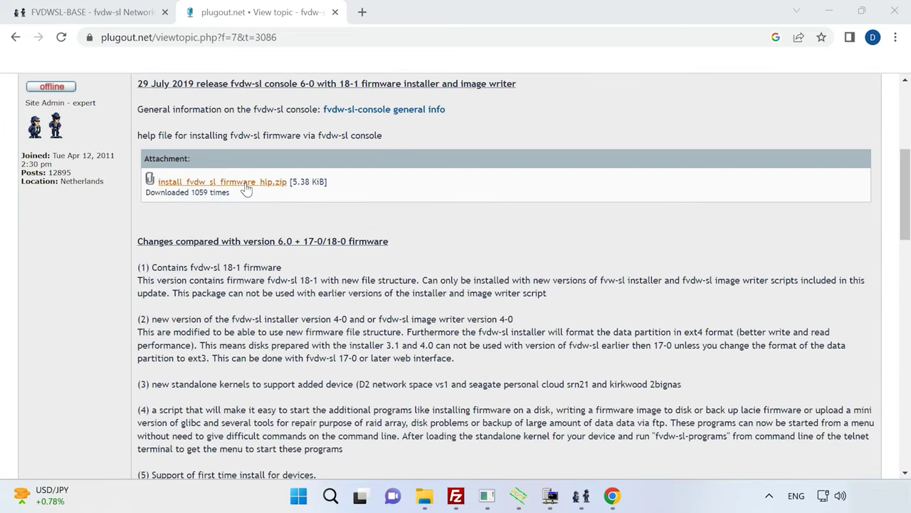
scroll(270, 189, down, 5)
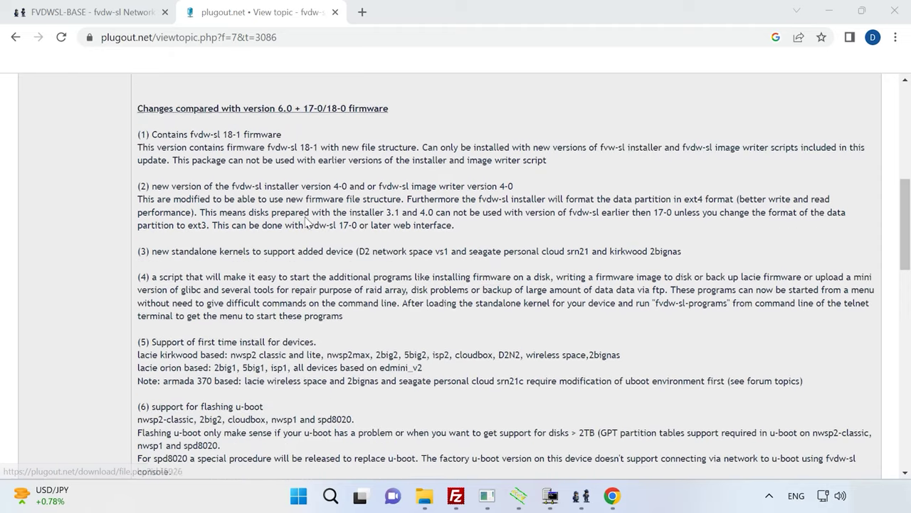
scroll(305, 218, down, 10)
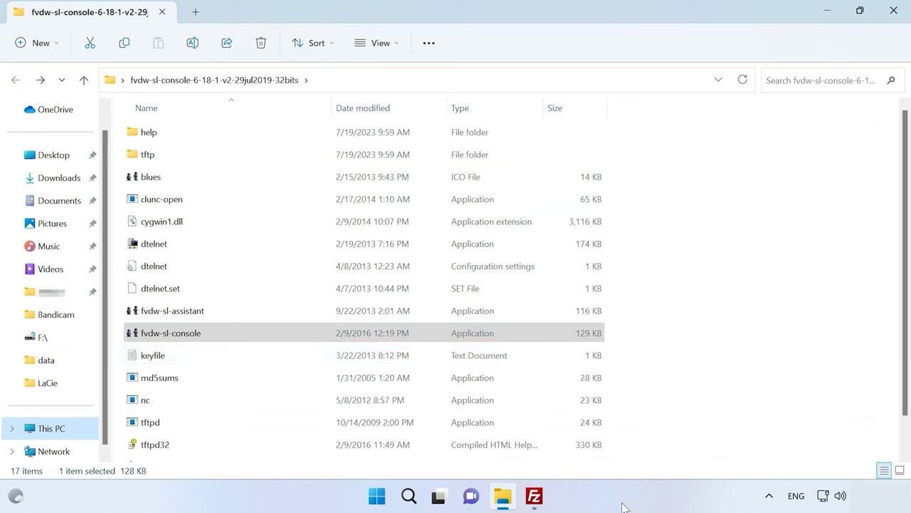
Step: Launch fvdw-sl-console from the extracted folder and submit the console password
click(622, 504)
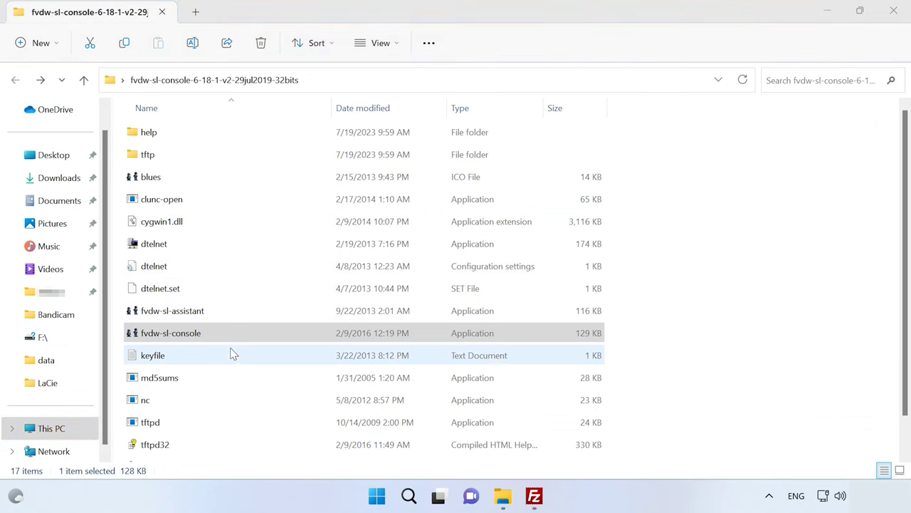
click(179, 339)
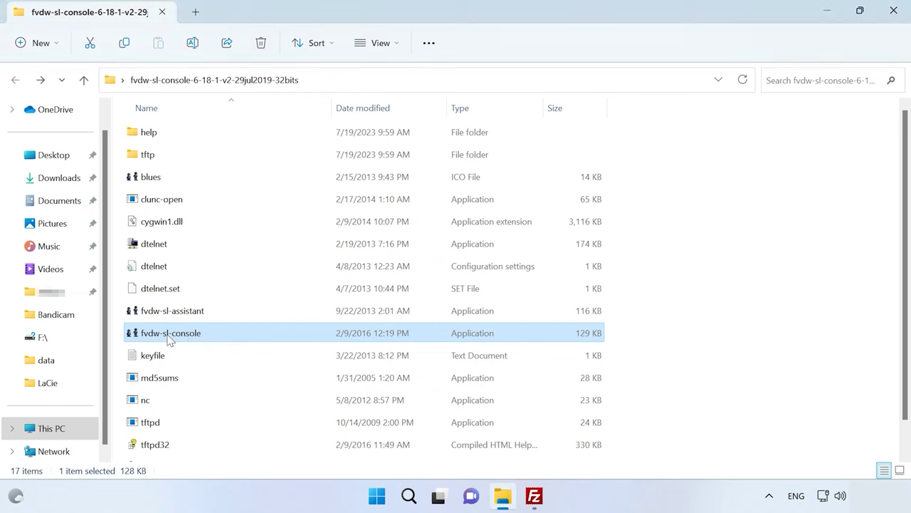
double_click(167, 335)
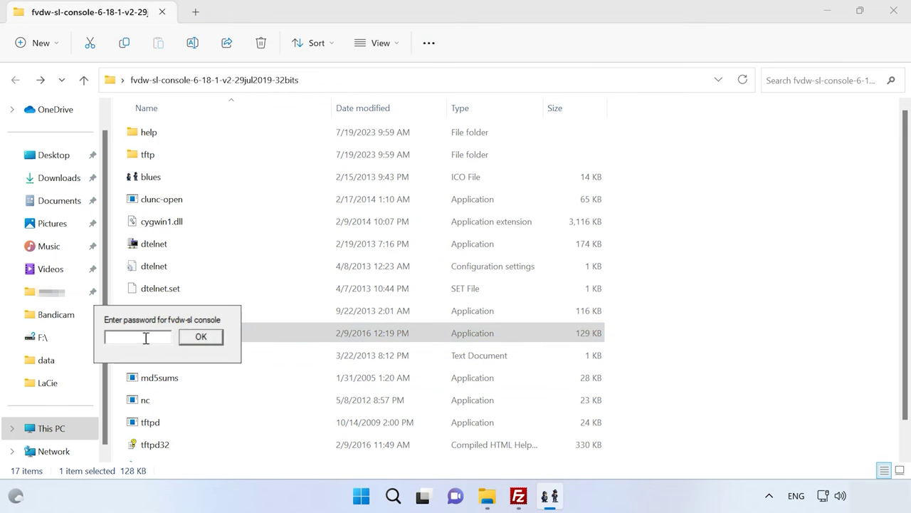
key(Return)
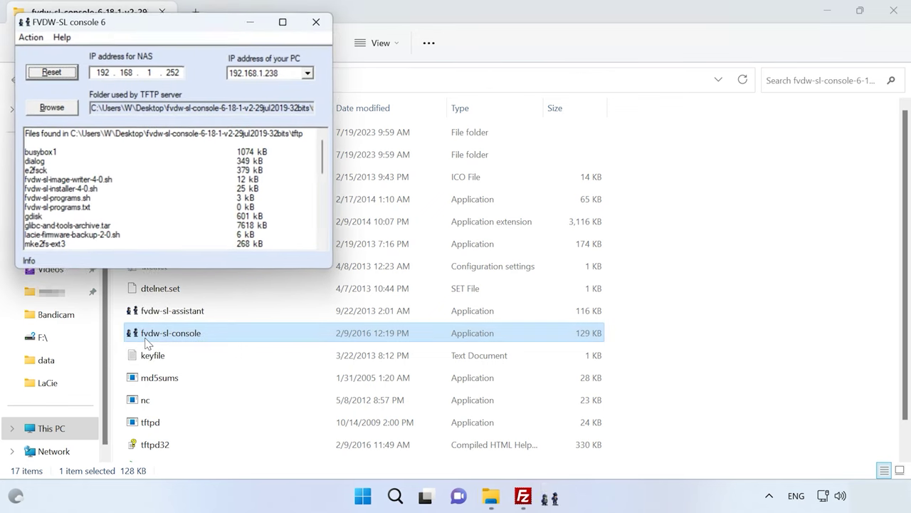
Step: Start Install fvdw-sl firmware, confirming the instructions and agreeing to pick a standalone kernel
click(28, 37)
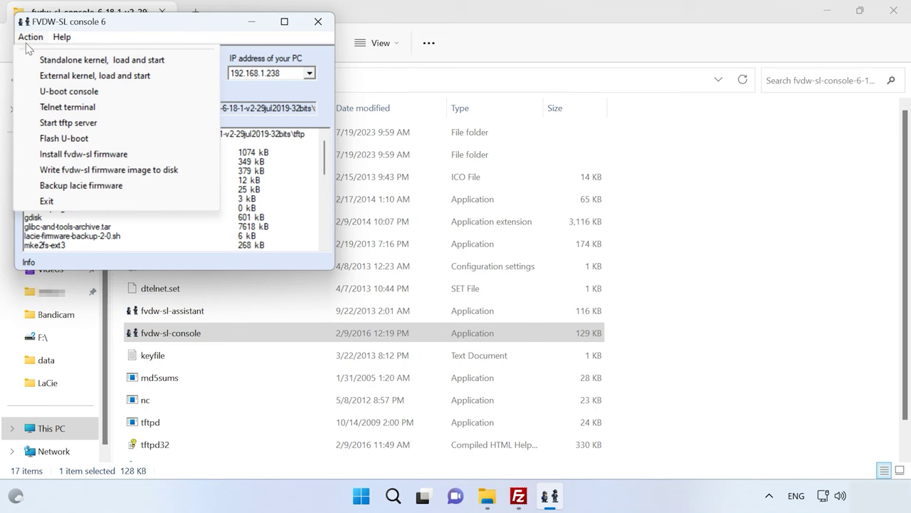
click(105, 155)
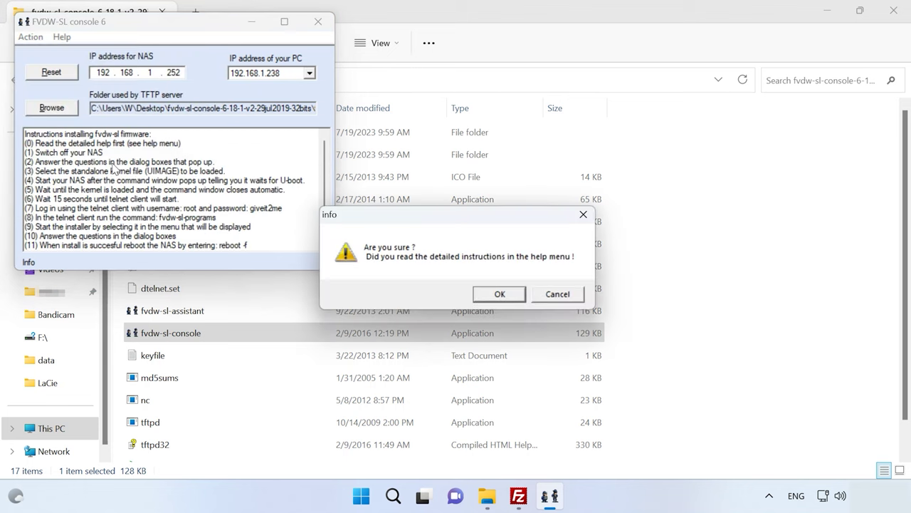
click(509, 295)
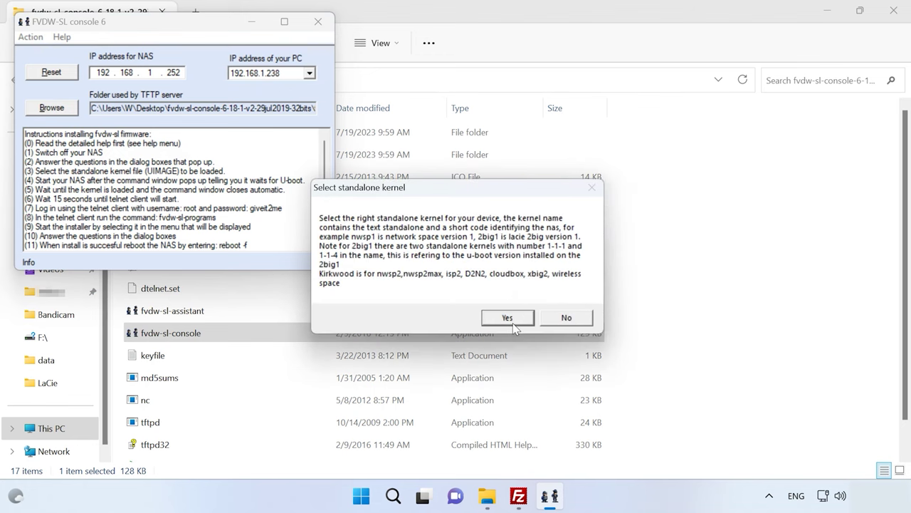
click(513, 320)
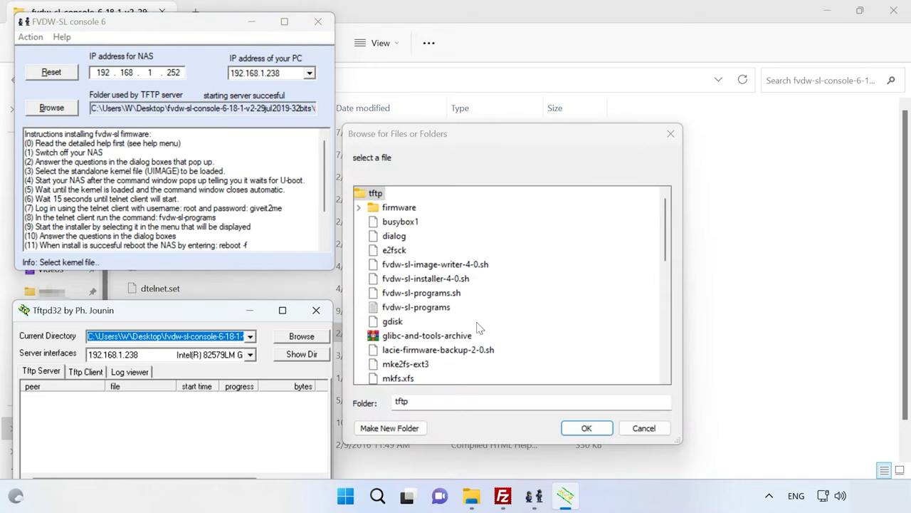
Step: Select the UIMAGE-3142-KIRKWOOD-171-standalone kernel file in the Browse dialog and confirm it
scroll(474, 338, down, 8)
scroll(467, 347, down, 2)
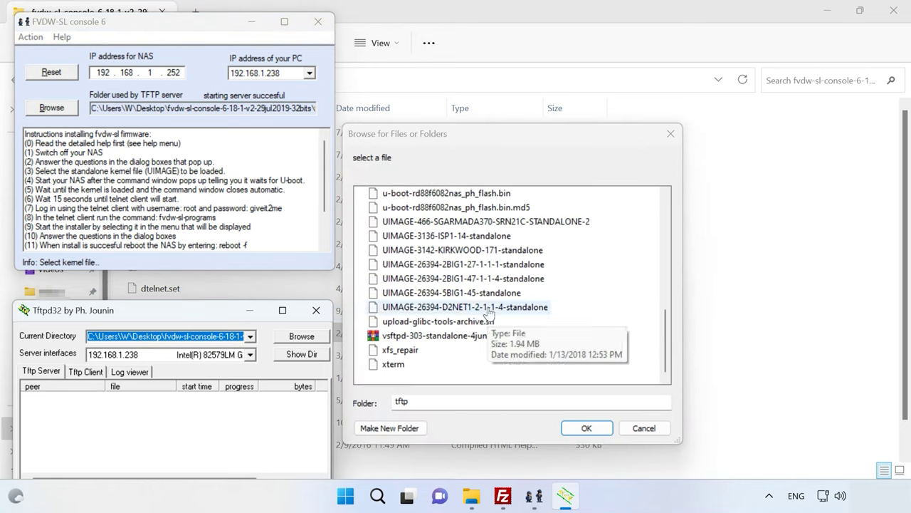
click(464, 254)
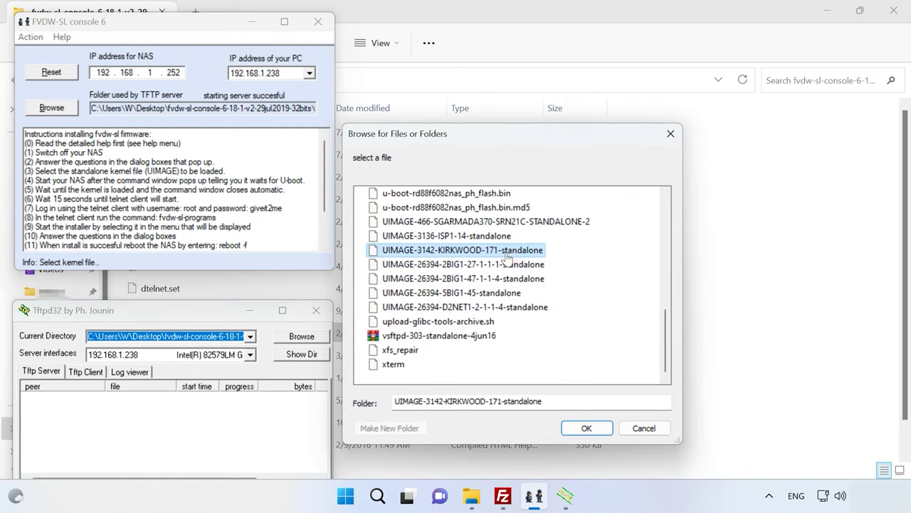
click(595, 432)
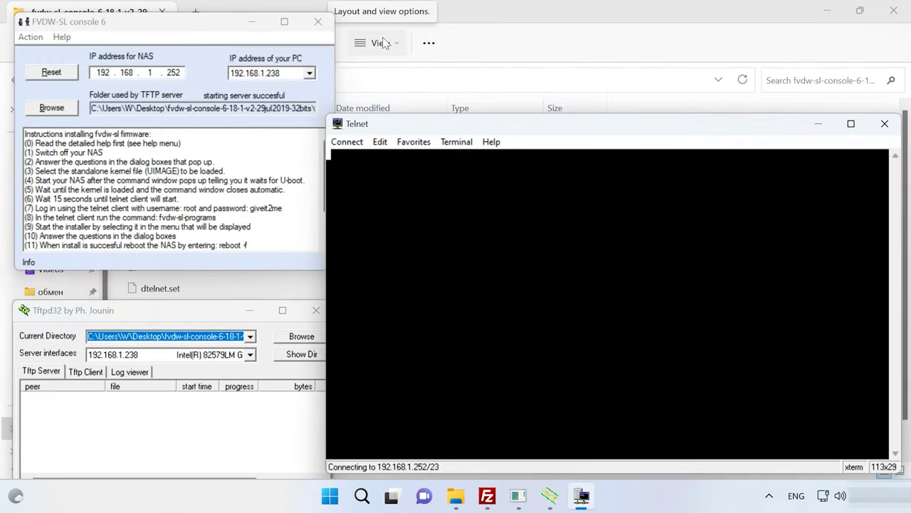
Step: Maximize DTelnet, dismiss the connection-refused error and connect to the NAS at 192.168.1.252
click(851, 124)
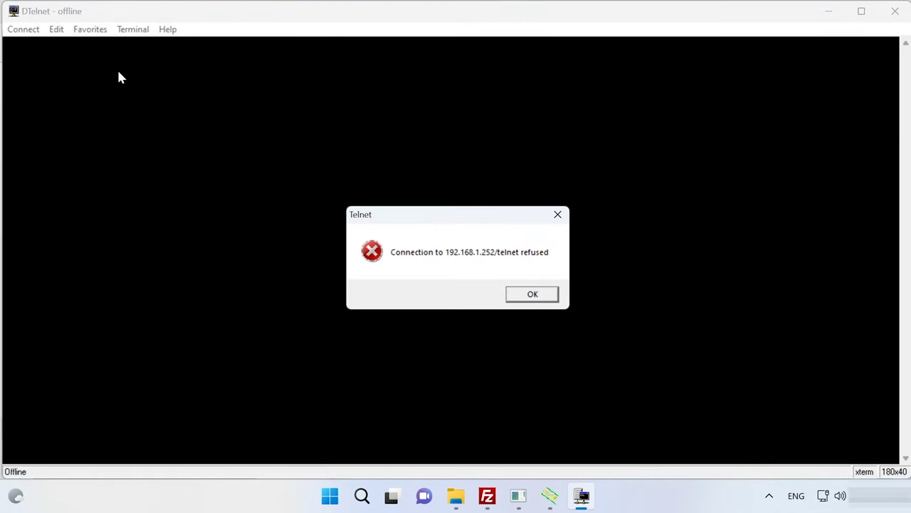
click(551, 300)
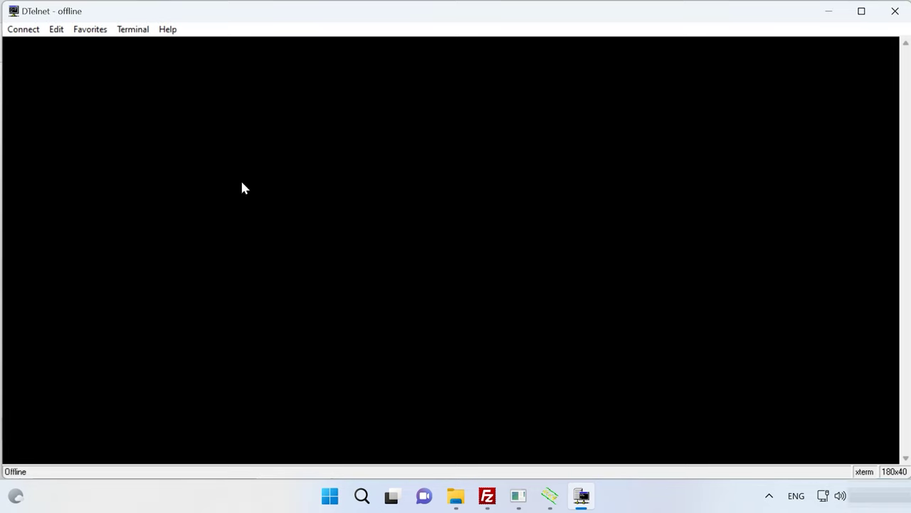
click(20, 30)
click(49, 45)
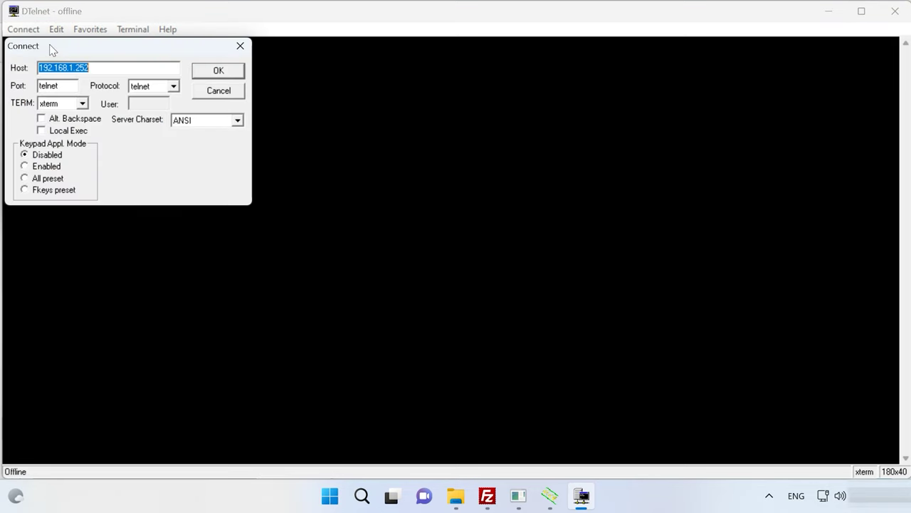
click(227, 74)
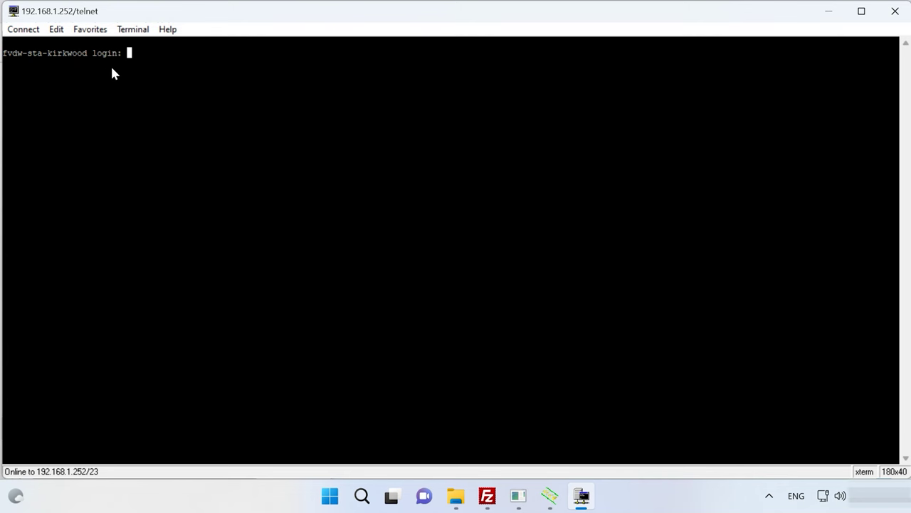
Step: Log in as root with the password and run fvdw-sl-programs
text(root)
key(Return)
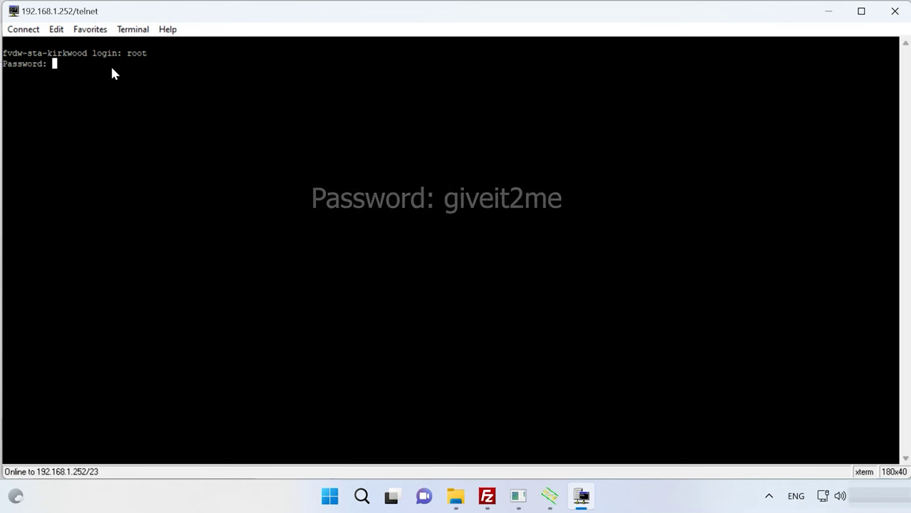
key(Return)
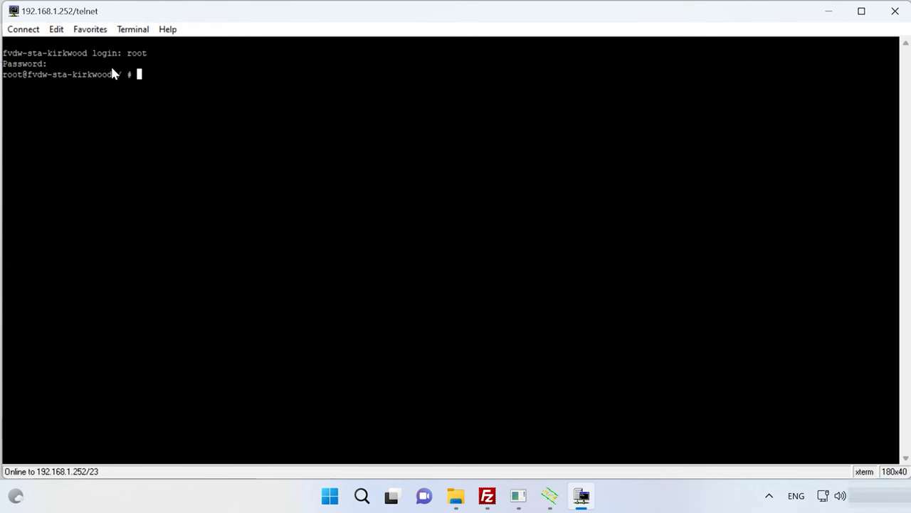
text(fvdw-sl-programs)
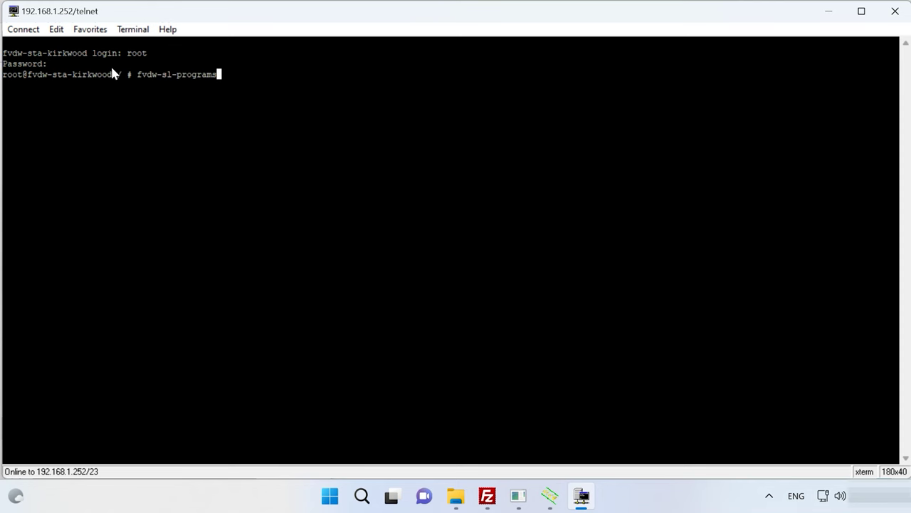
key(Return)
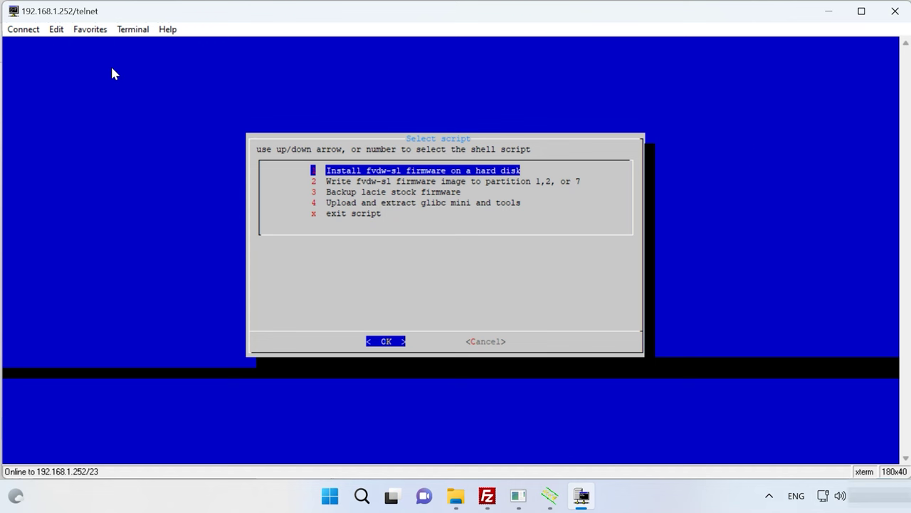
Step: Launch the firmware-to-hard-disk installer and choose lacie kirkwood 5big2 as the device
click(386, 342)
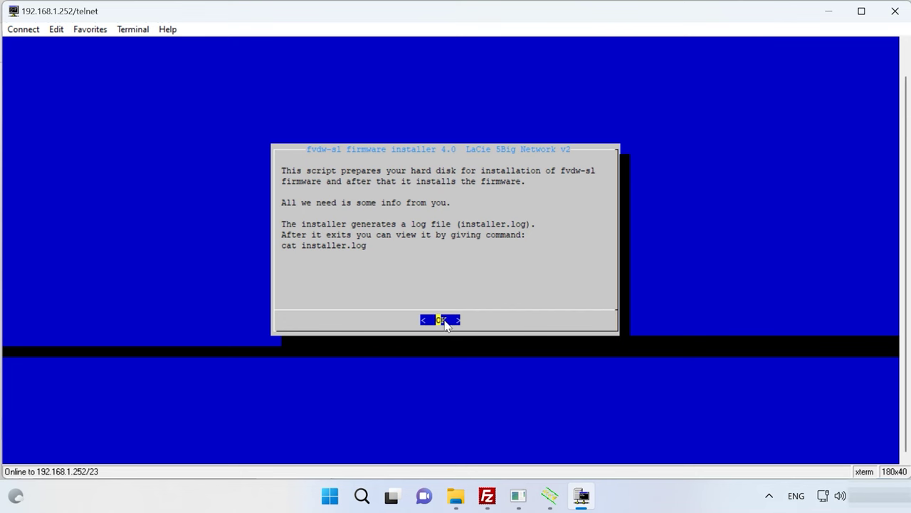
click(444, 320)
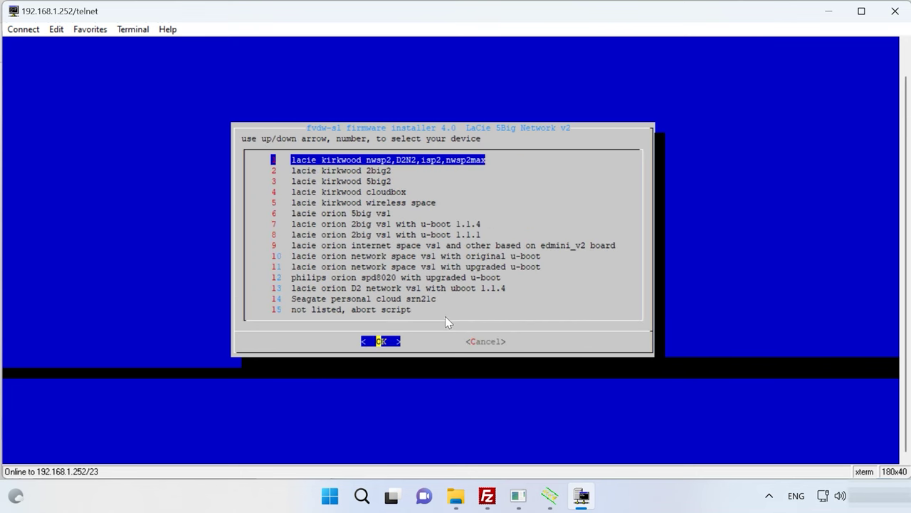
click(364, 184)
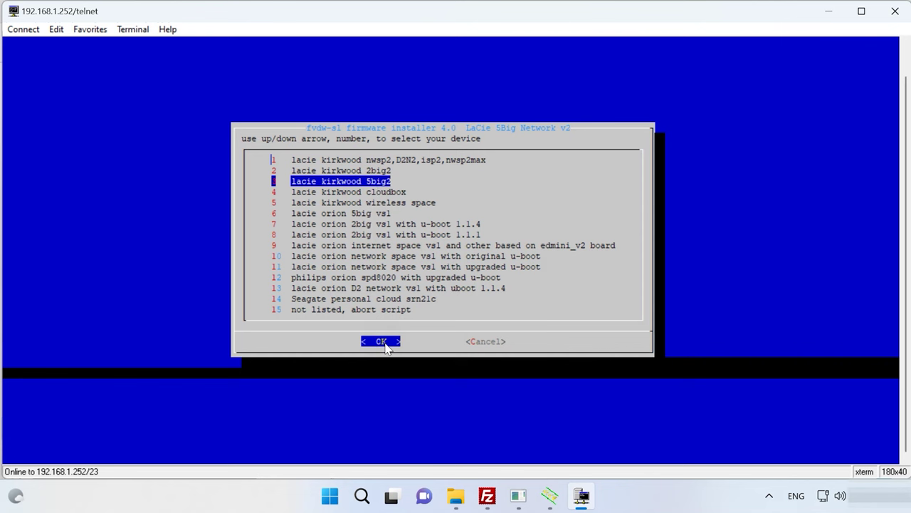
click(385, 343)
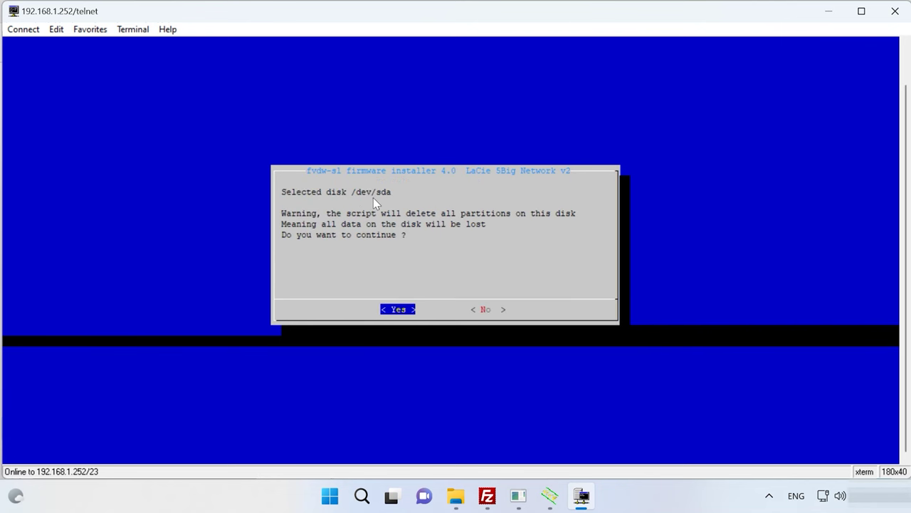
Step: Approve wiping /dev/sda, confirm GPT support, disk under 2 TB, and create a new GPT table
click(399, 312)
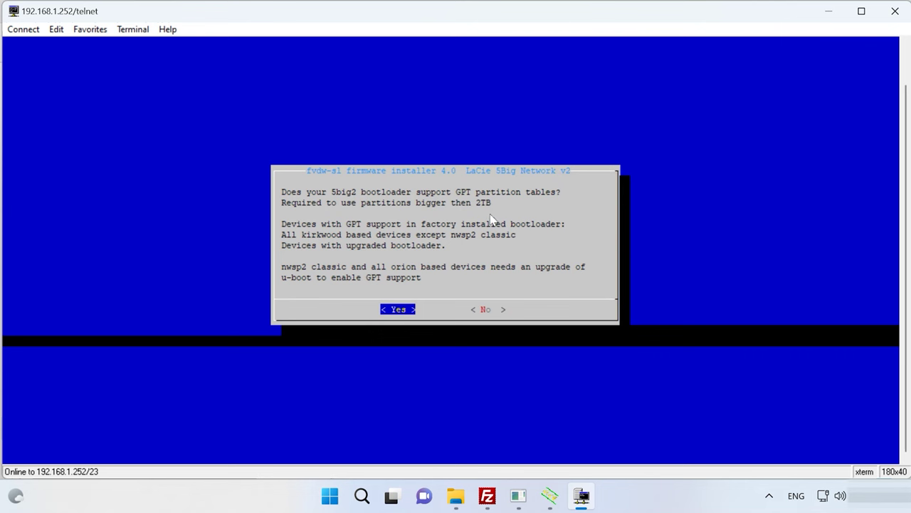
click(399, 308)
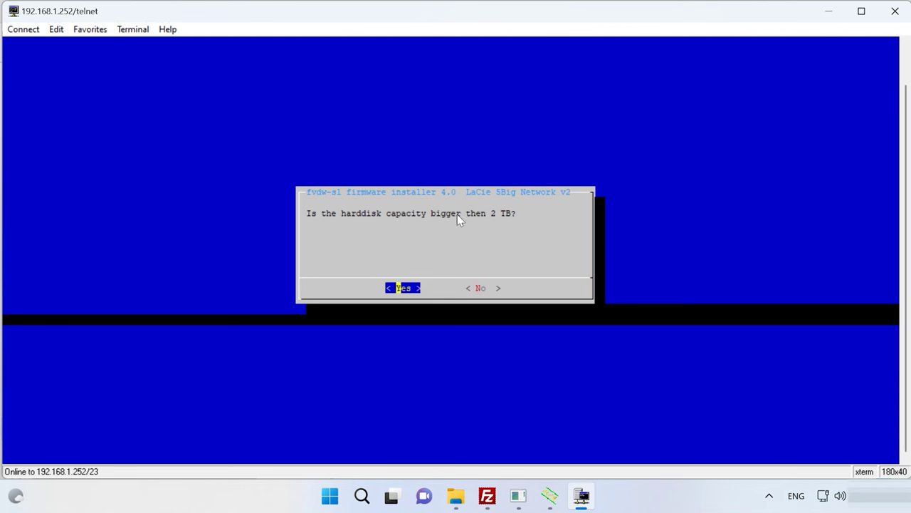
click(485, 288)
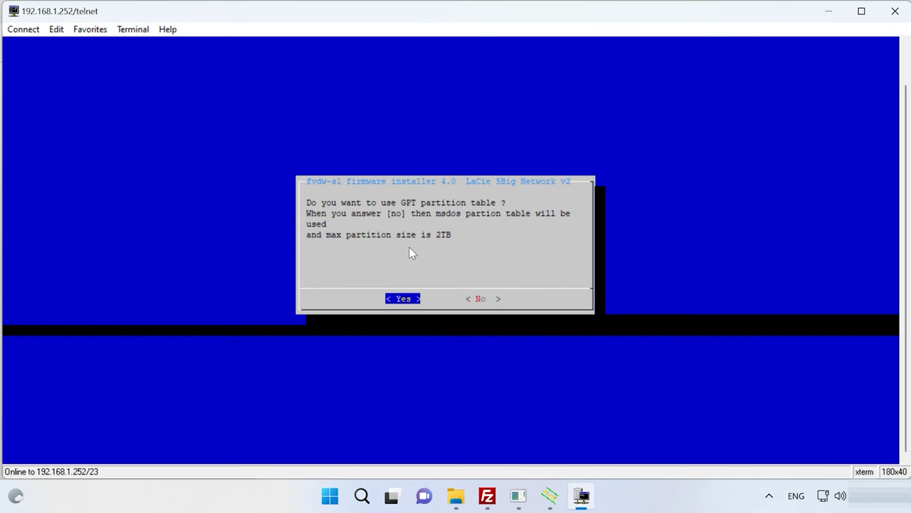
click(401, 298)
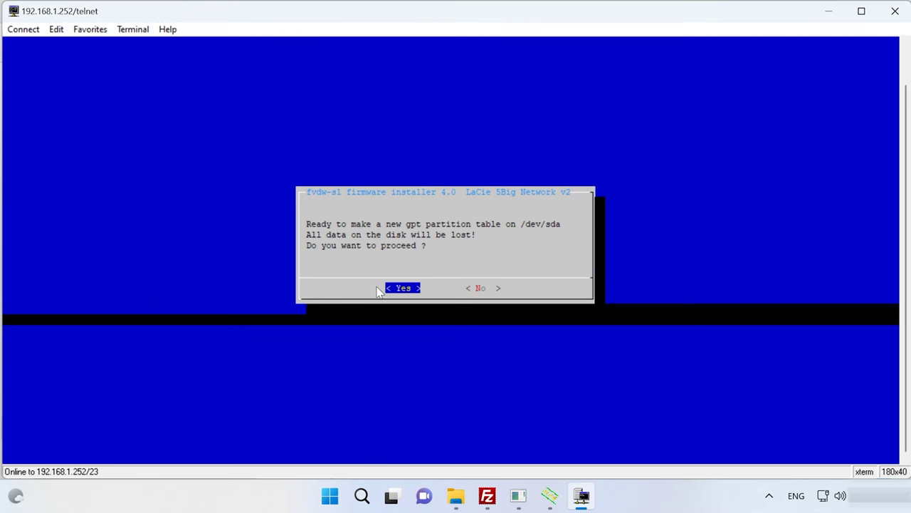
click(404, 290)
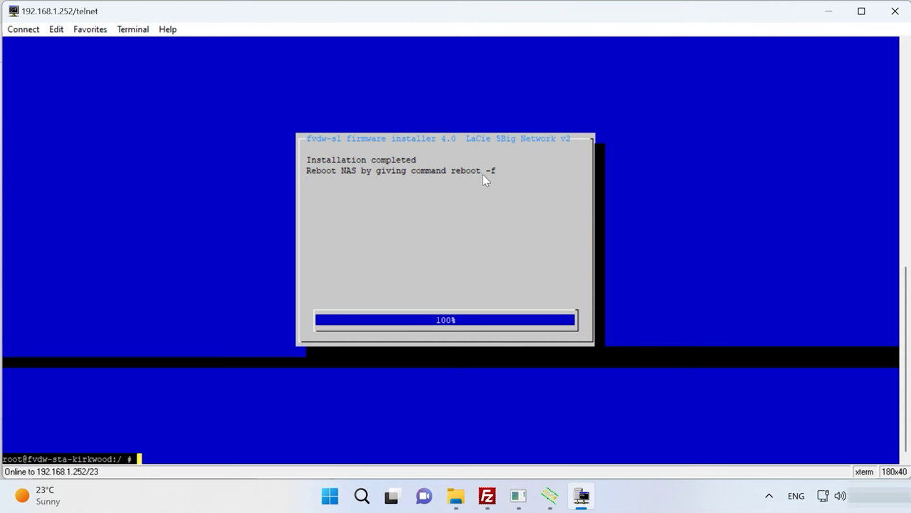
Step: Enter reboot -f at the root prompt to force the NAS to restart
text(eboot -f)
key(Return)
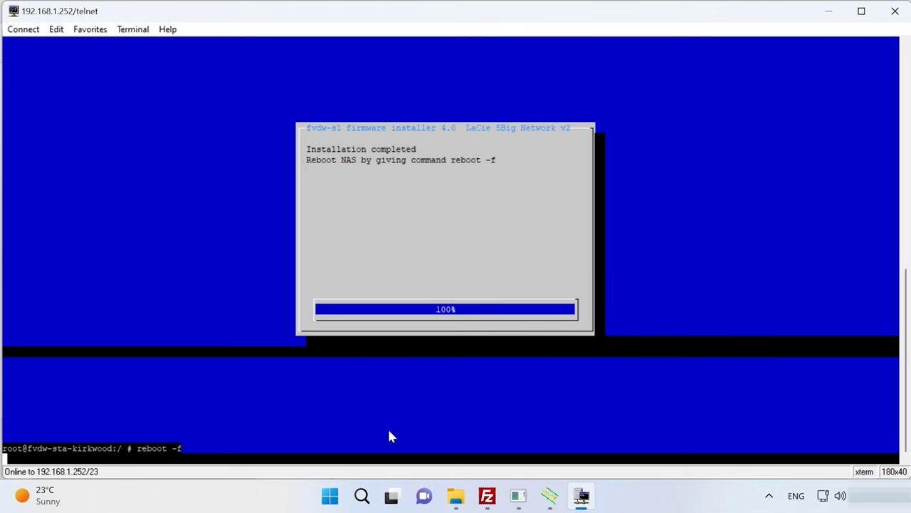
Step: Start fvdw-sl-assistant from the console folder and run Auto Scan to find the NAS
click(456, 500)
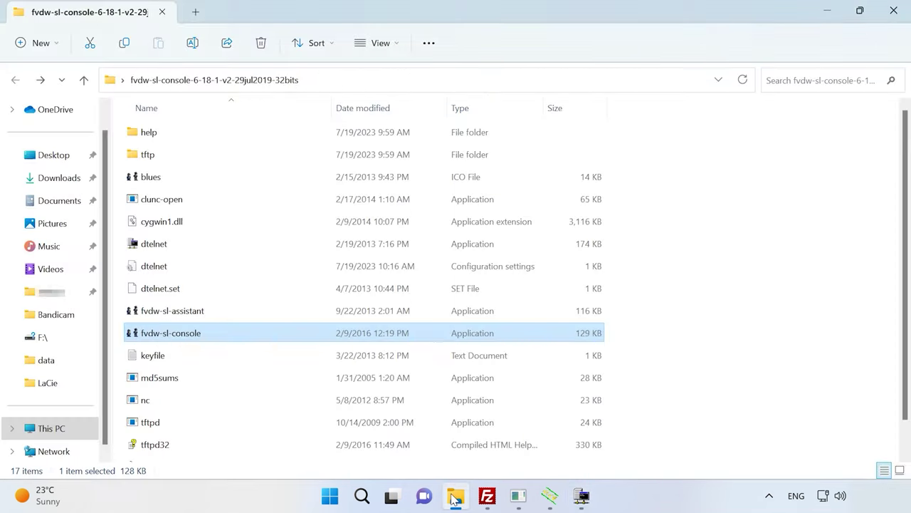
double_click(185, 318)
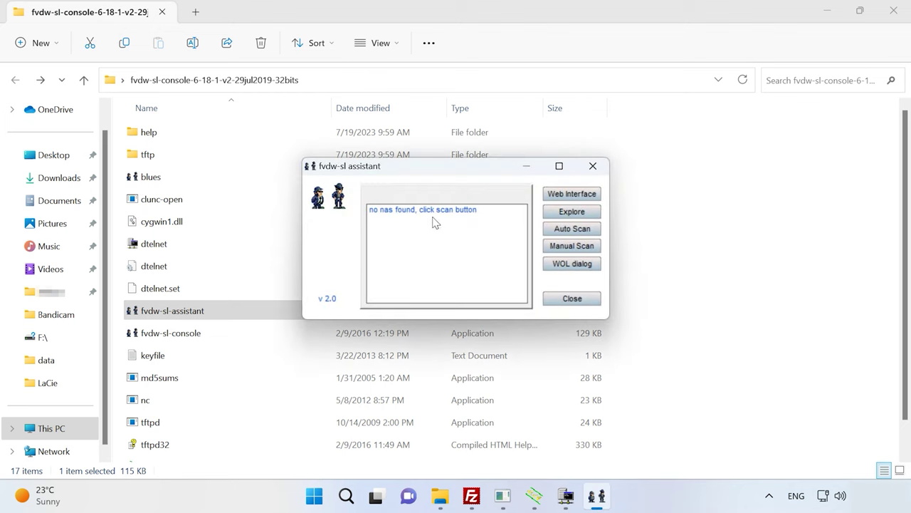
click(581, 232)
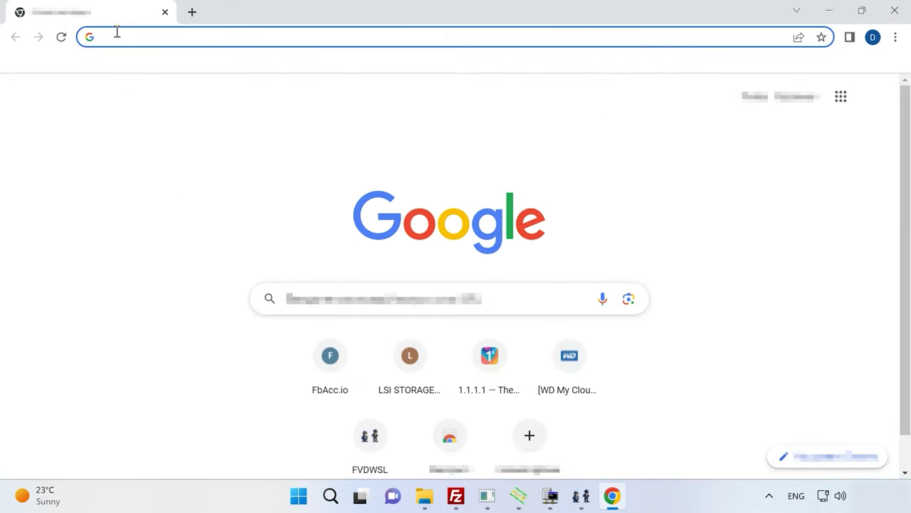
Step: Open 192.168.1.165 in the browser and sign in with the autofilled credentials
text(19)
key(Right)
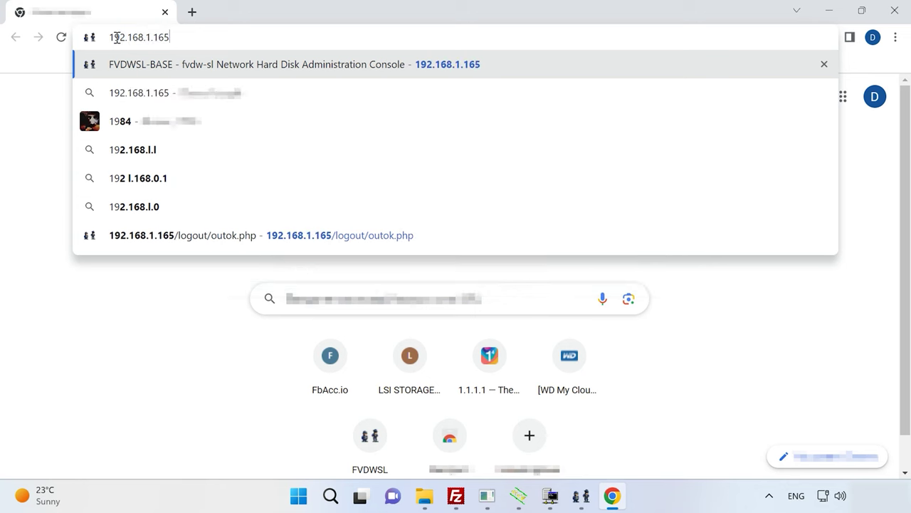
key(Return)
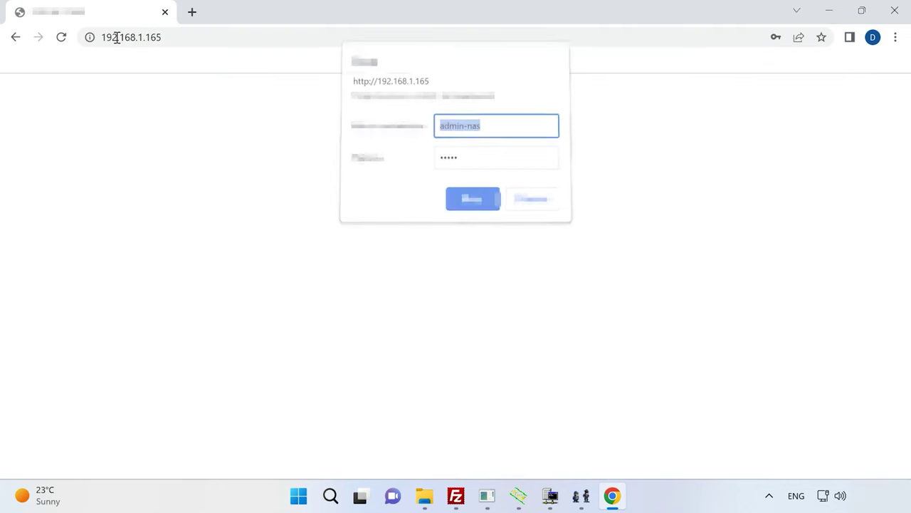
click(505, 131)
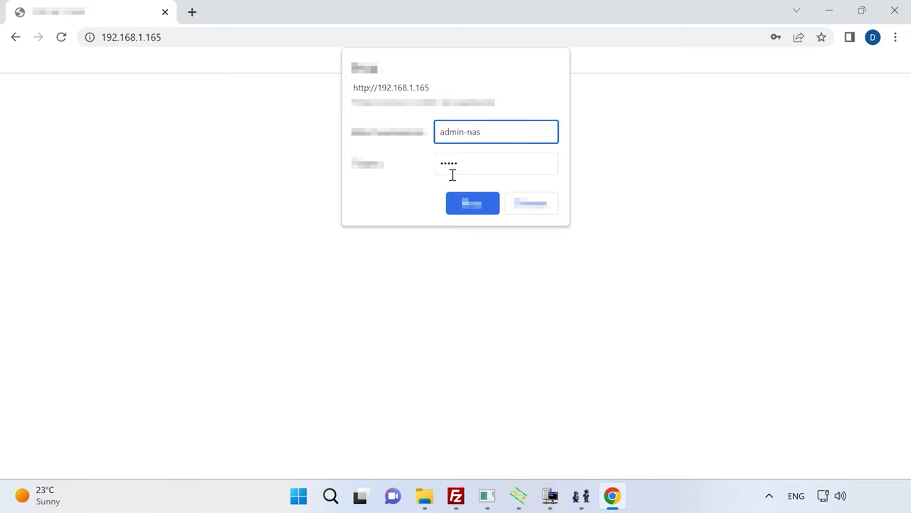
click(476, 208)
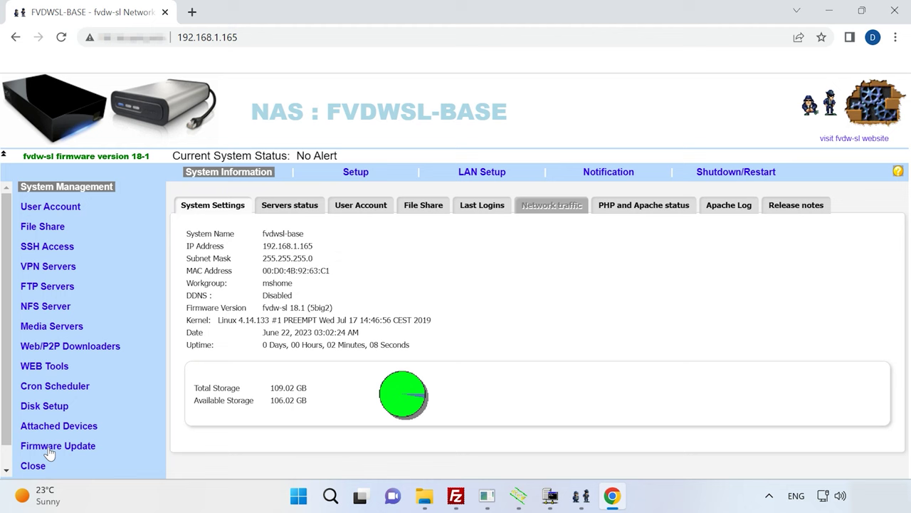
Step: Run 'Update firmware via fvdw-sl server' from Firmware Update and select the resulting Error 200 lines
click(80, 448)
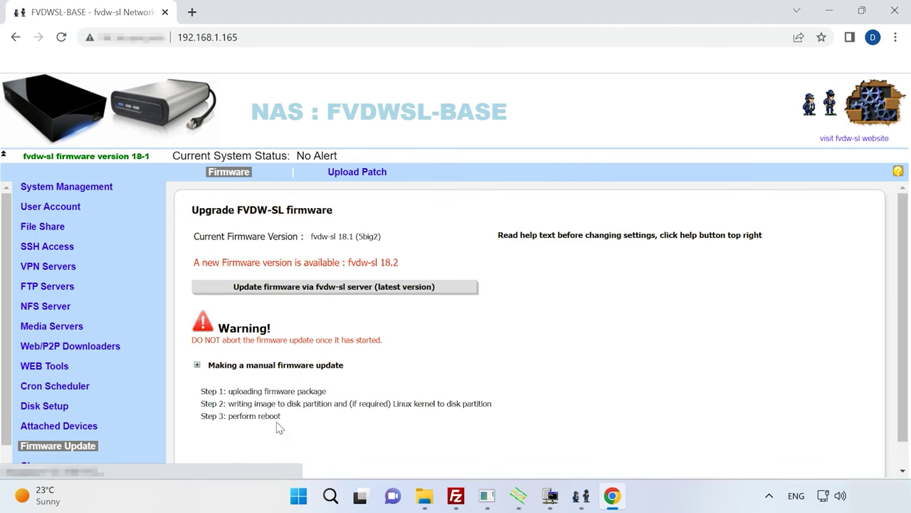
click(358, 292)
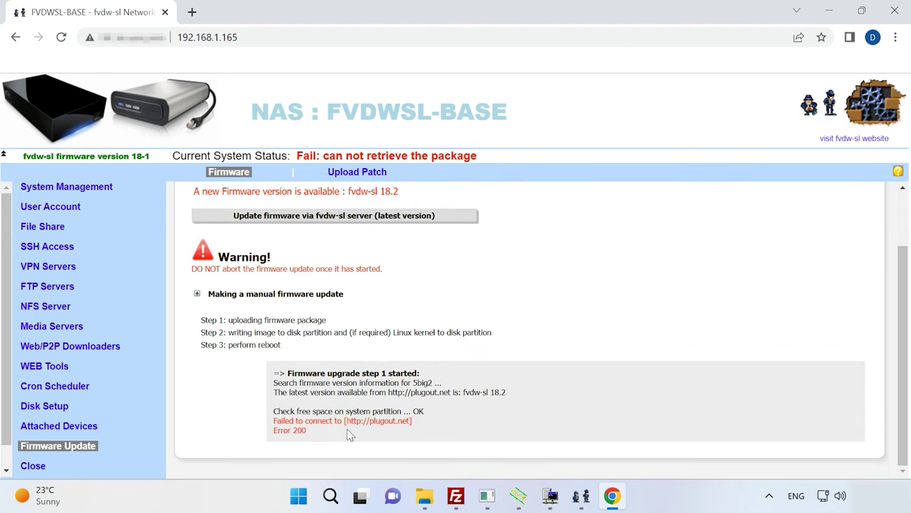
drag(306, 432, 275, 425)
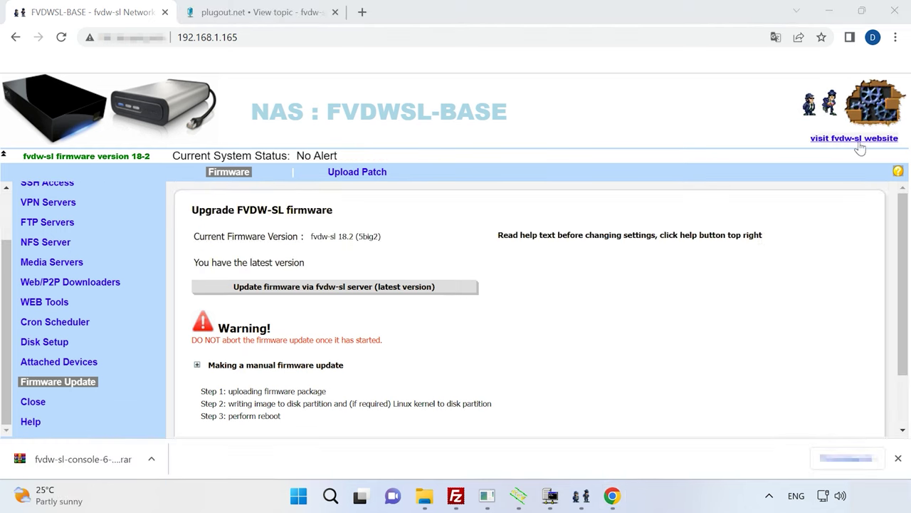
Step: Go to the plugout.net forum and enter the Firmware and Howto guides downloads section
click(860, 138)
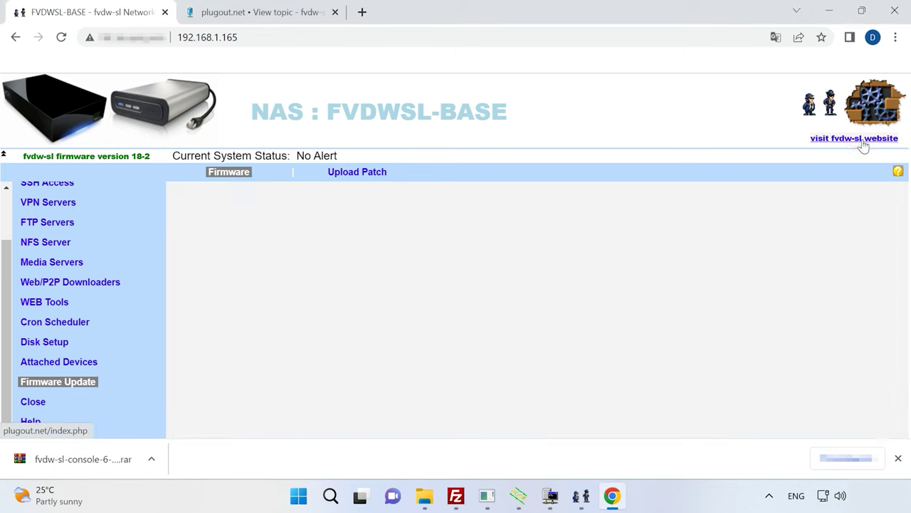
scroll(367, 403, down, 5)
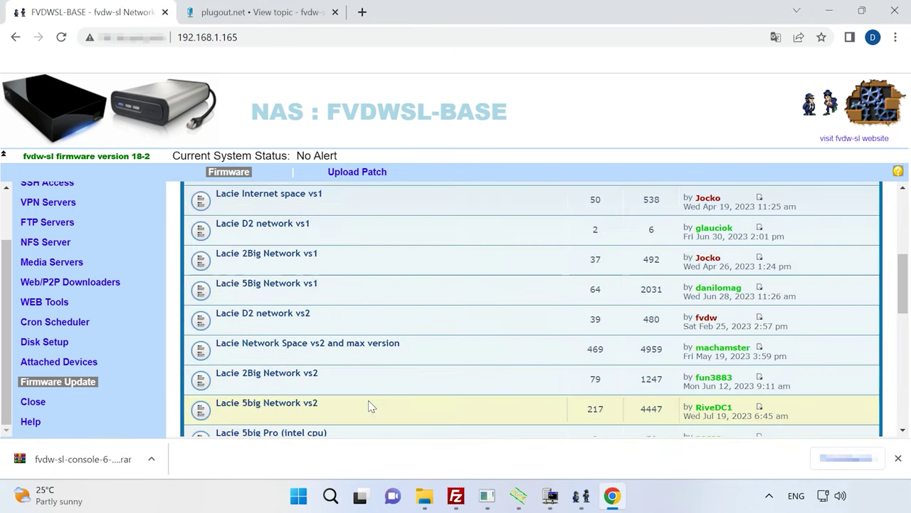
scroll(363, 390, down, 2)
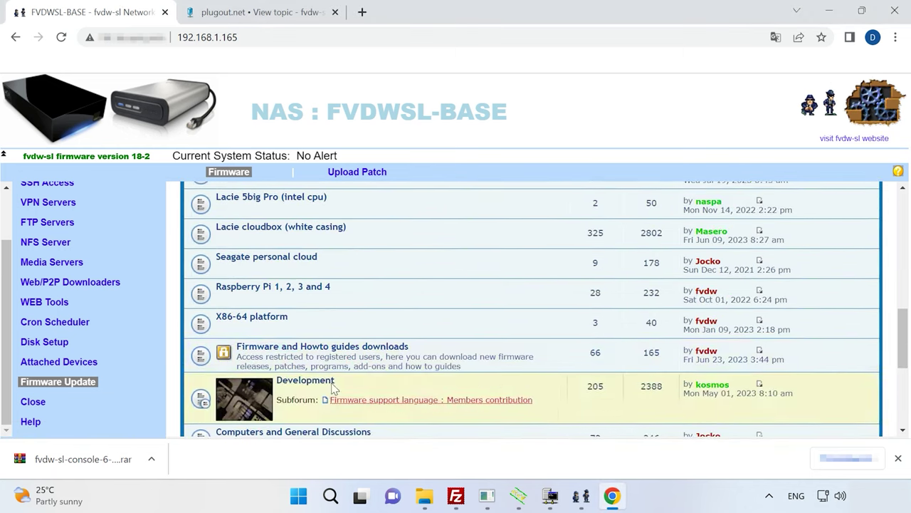
click(320, 349)
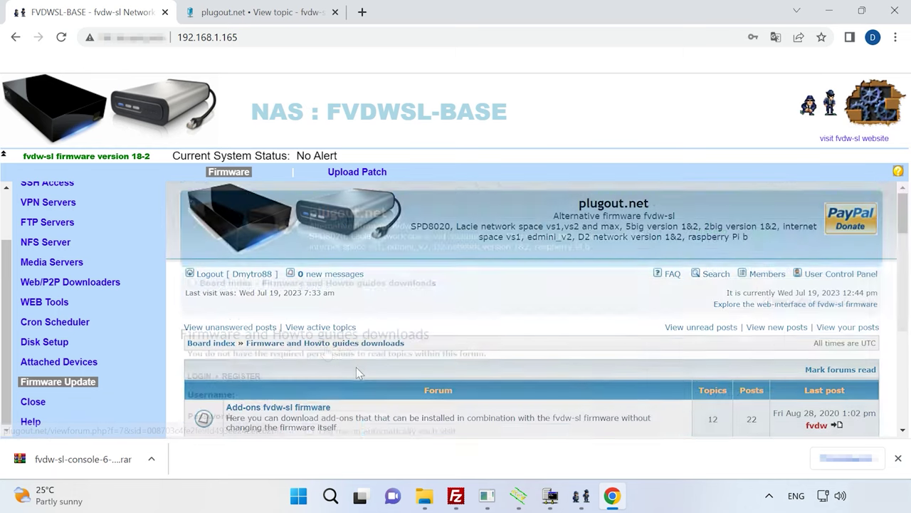
Step: Open the fvdw-sl 18-2 release for all devices topic and read its upgrade remarks
scroll(339, 356, down, 4)
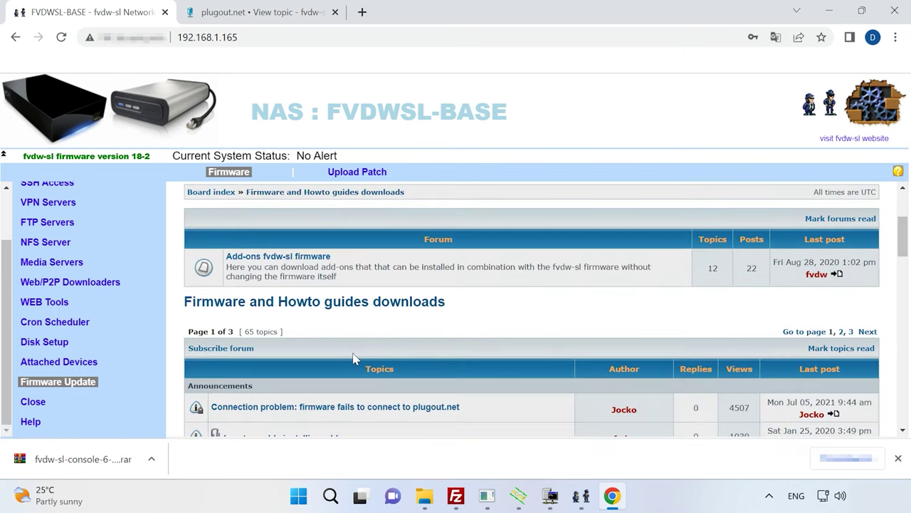
click(303, 360)
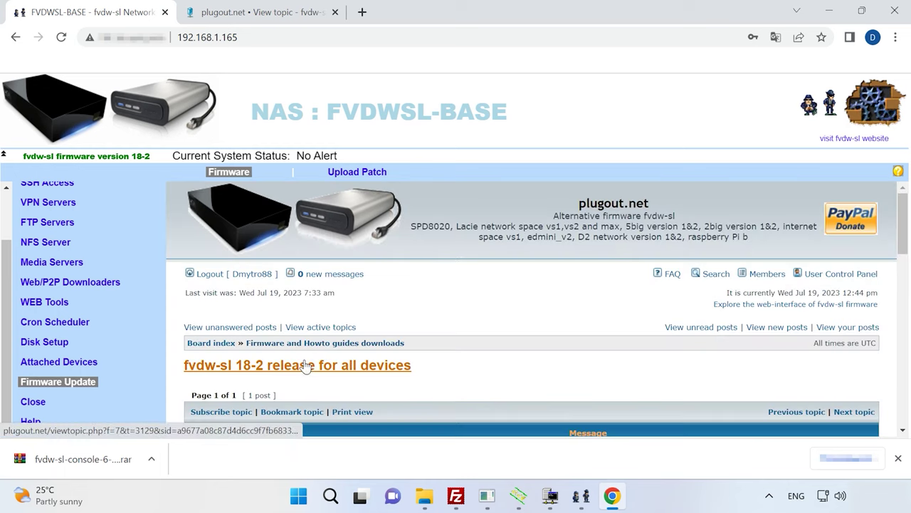
scroll(495, 340, down, 2)
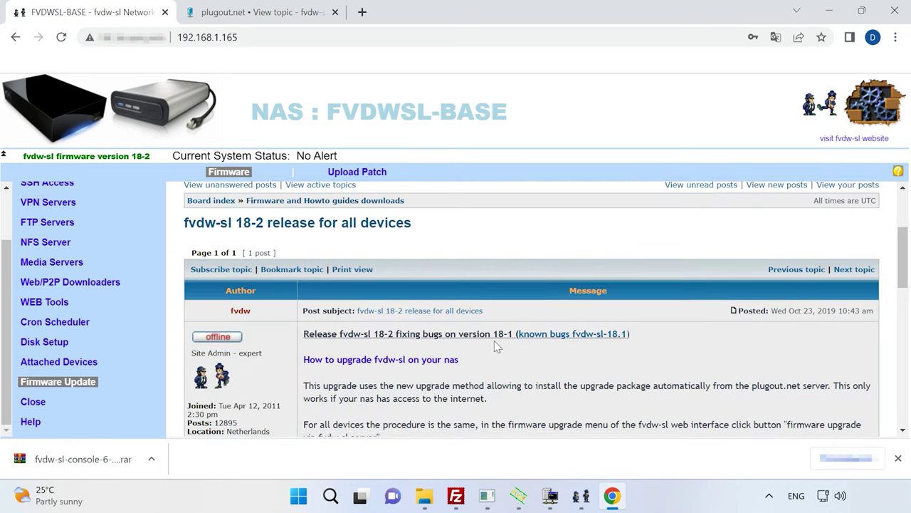
scroll(495, 340, down, 1)
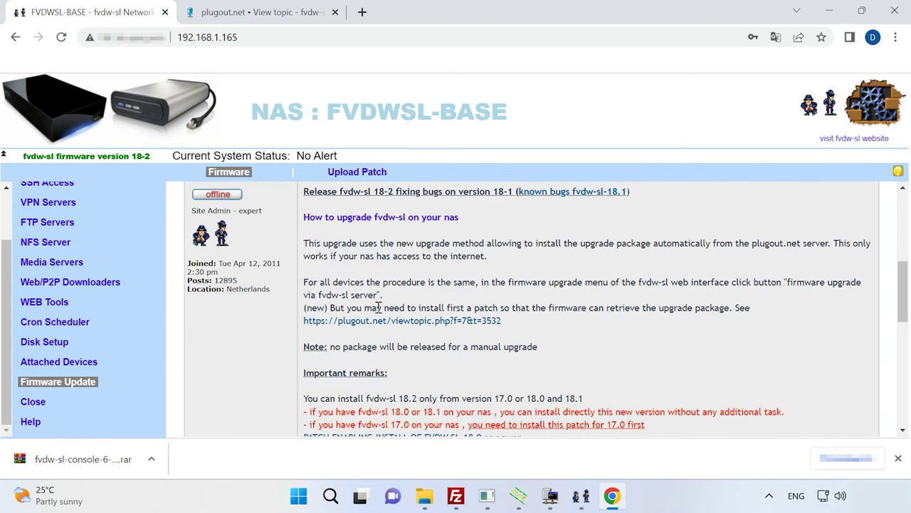
scroll(563, 322, down, 3)
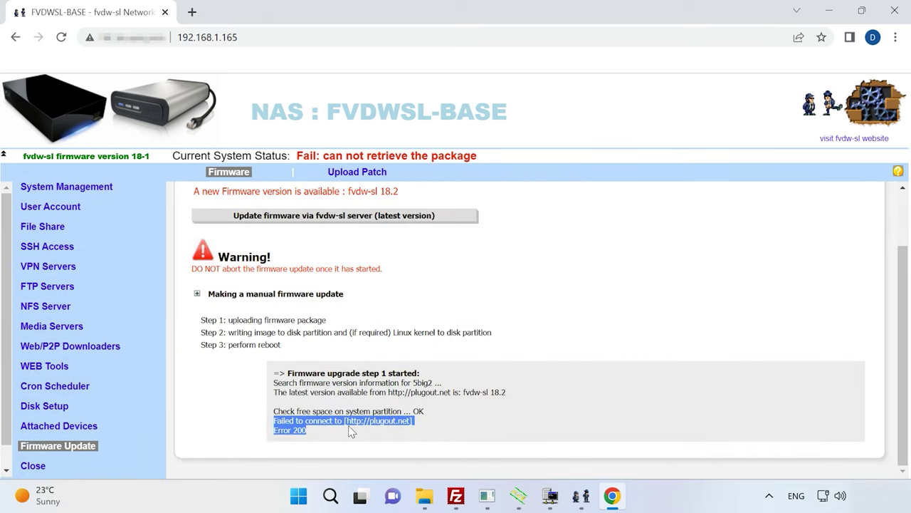
Step: Start a new NAS user with a name, FTP home set to the root folder /, and description 1
click(57, 205)
mouse_move(47, 246)
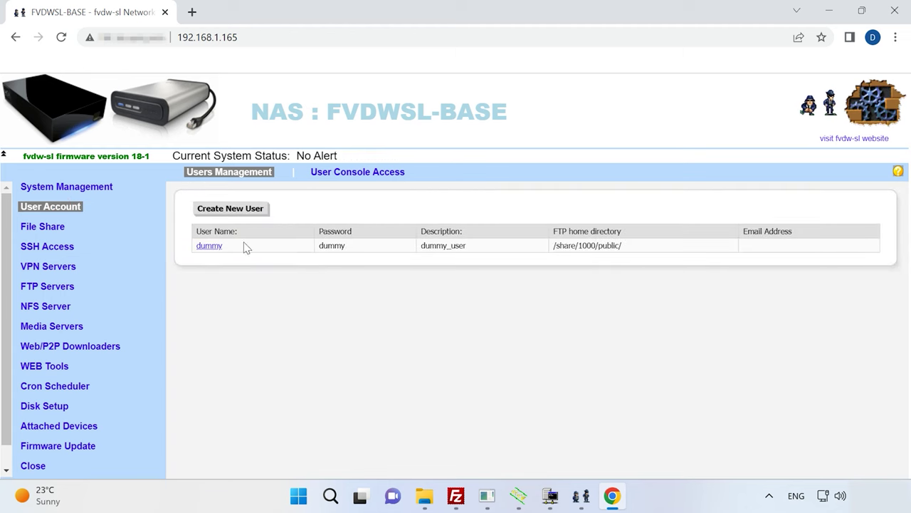
click(246, 215)
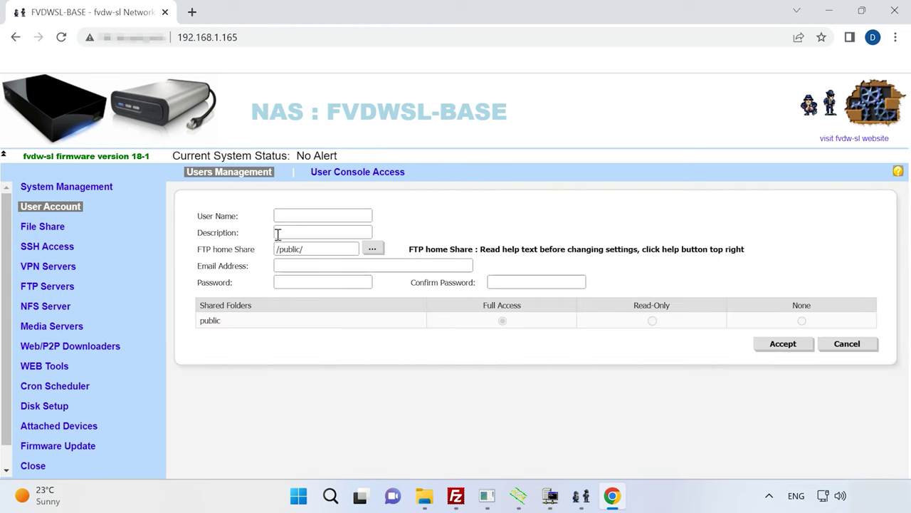
click(286, 217)
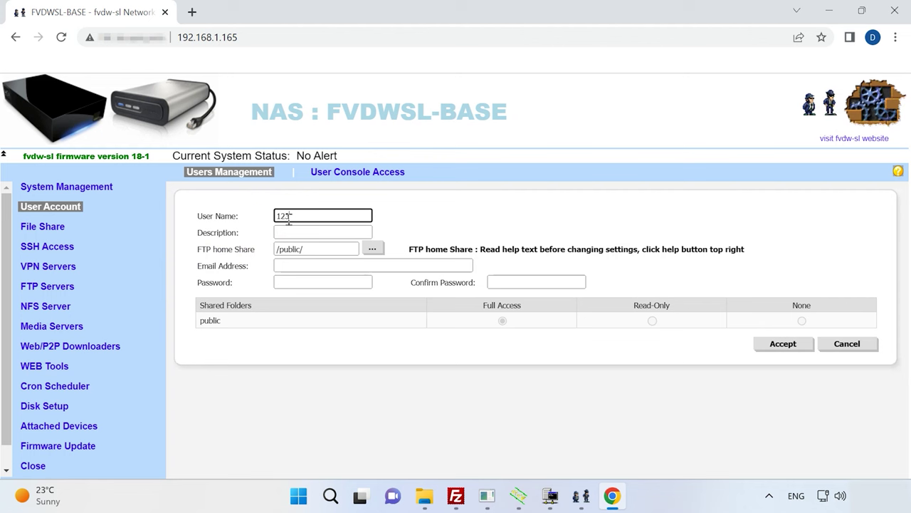
click(370, 250)
click(203, 279)
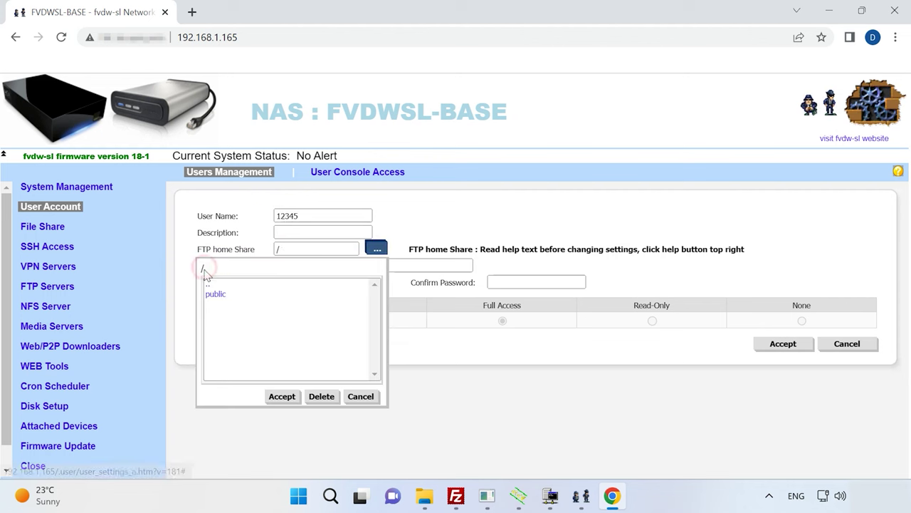
click(279, 396)
click(280, 232)
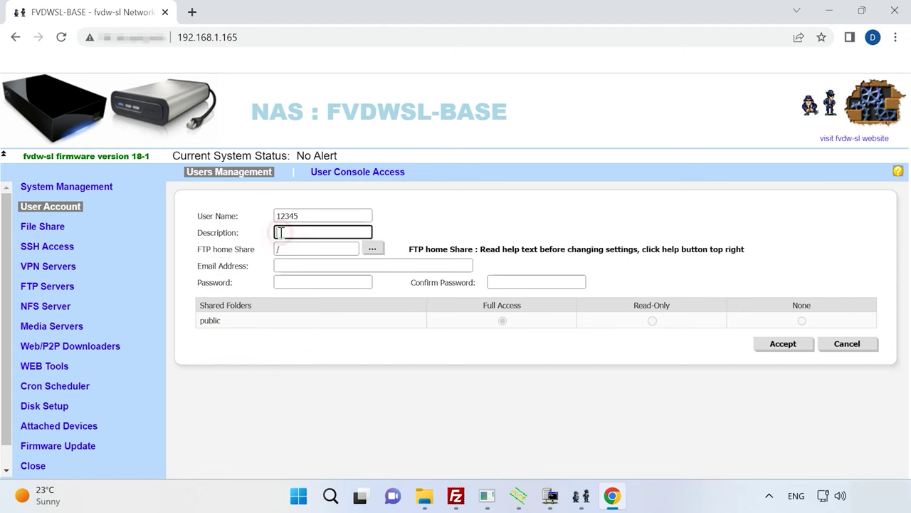
Step: Enter and confirm the user's password, then save the new account
click(289, 281)
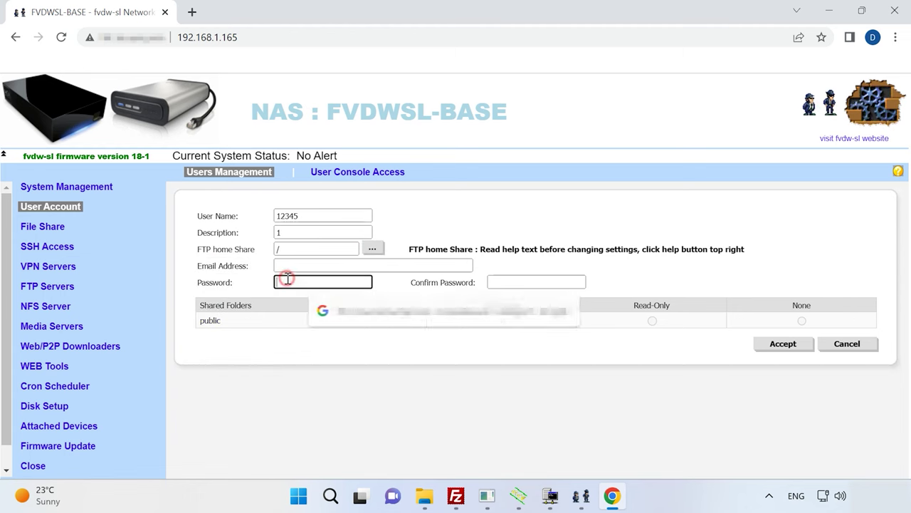
text(12345)
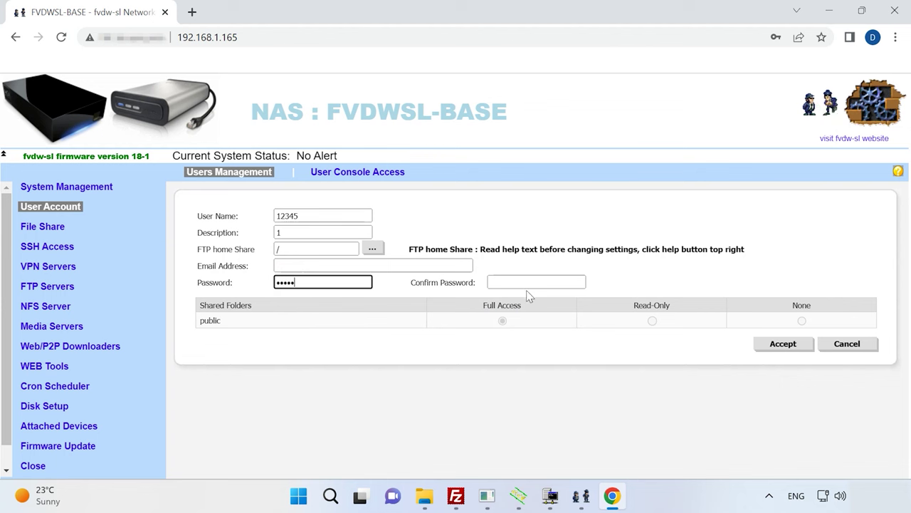
click(517, 282)
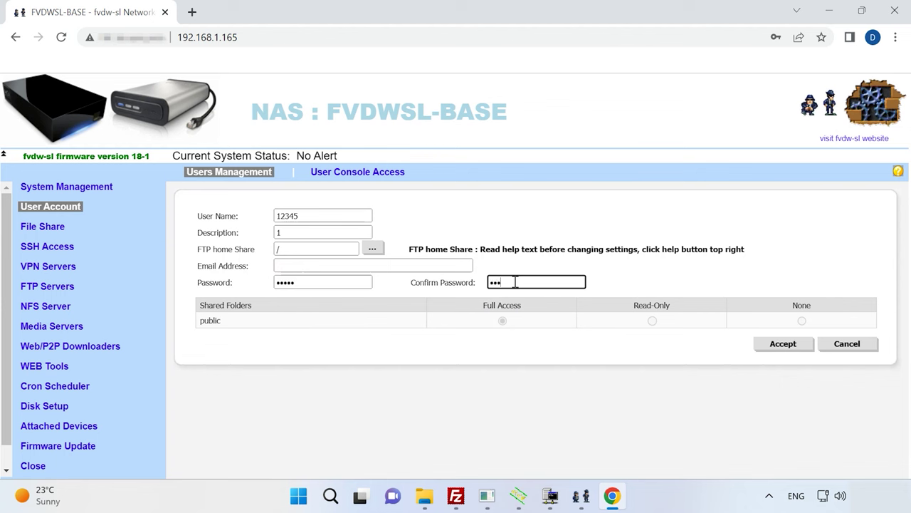
text(12345)
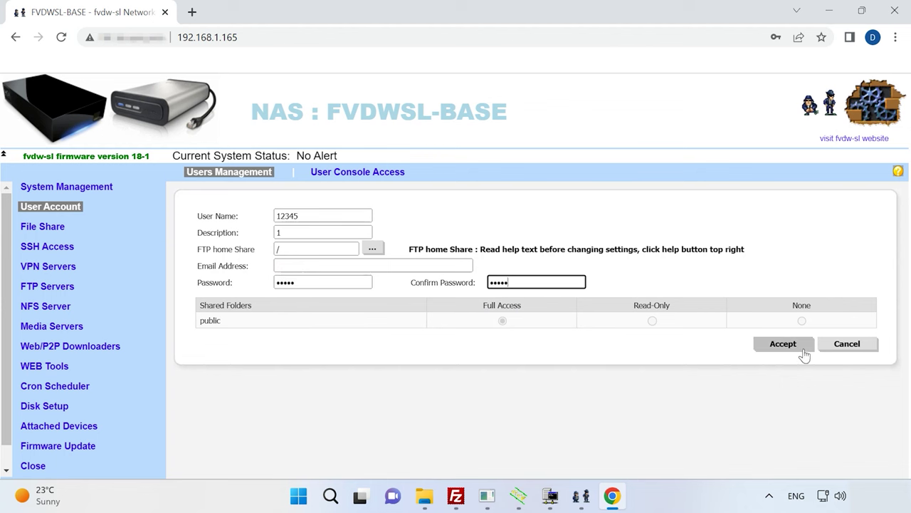
click(786, 346)
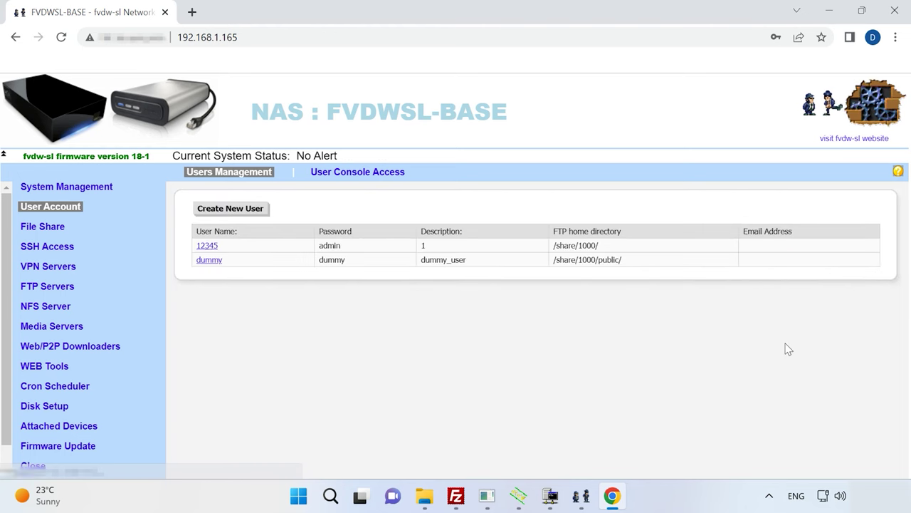
Step: Create a public share named fvdw with FTP access enabled
mouse_move(82, 246)
click(128, 226)
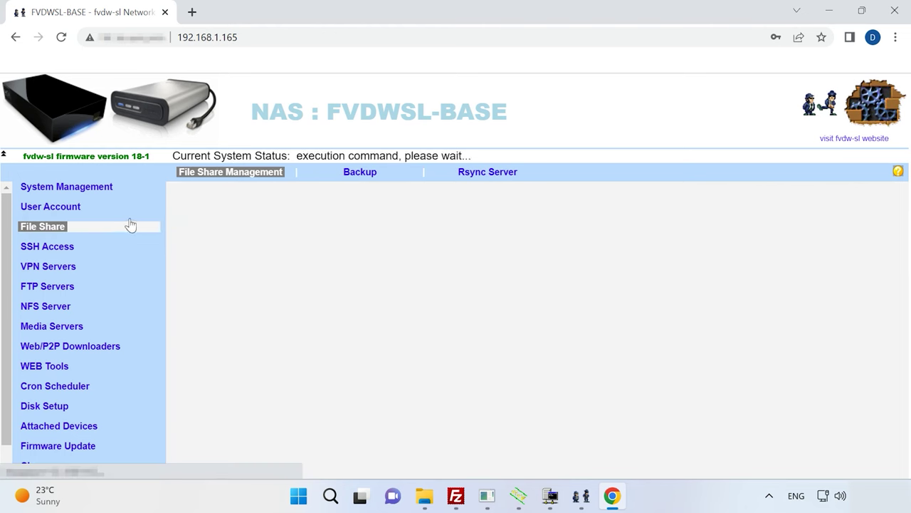
click(239, 216)
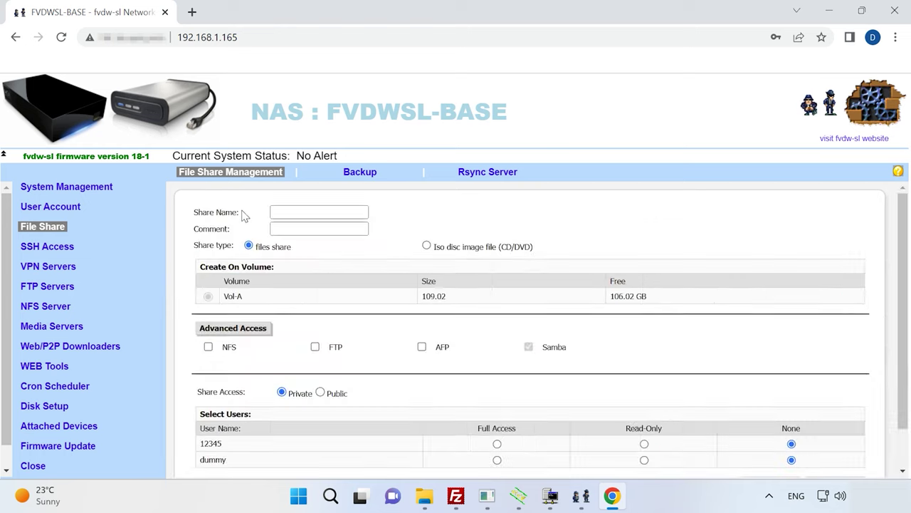
click(290, 212)
text(fvdw)
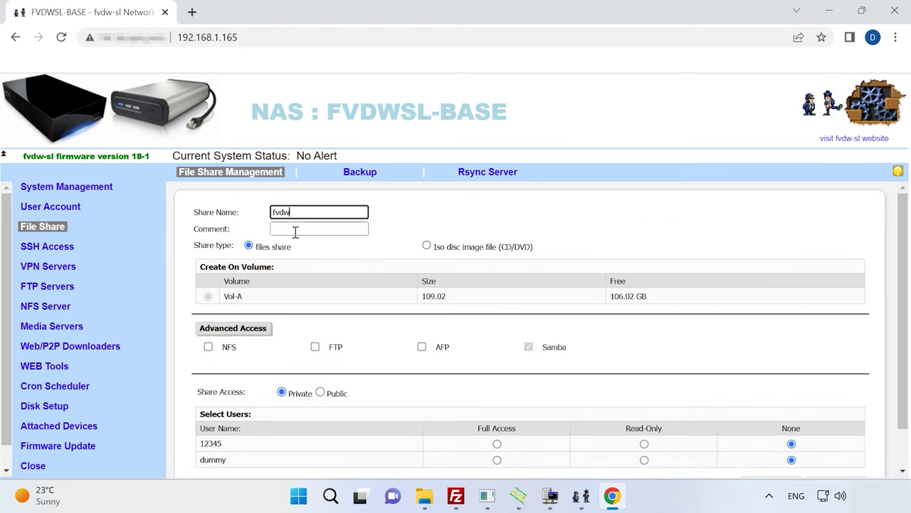
click(314, 347)
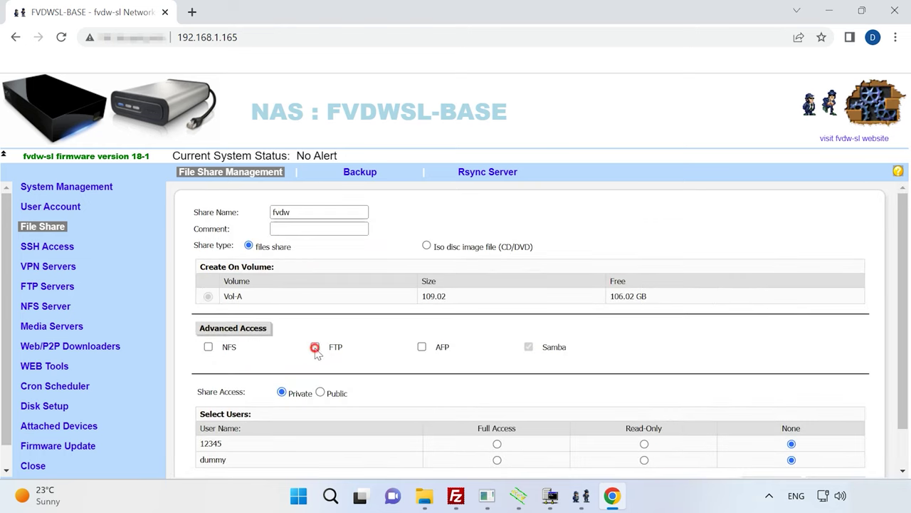
click(321, 392)
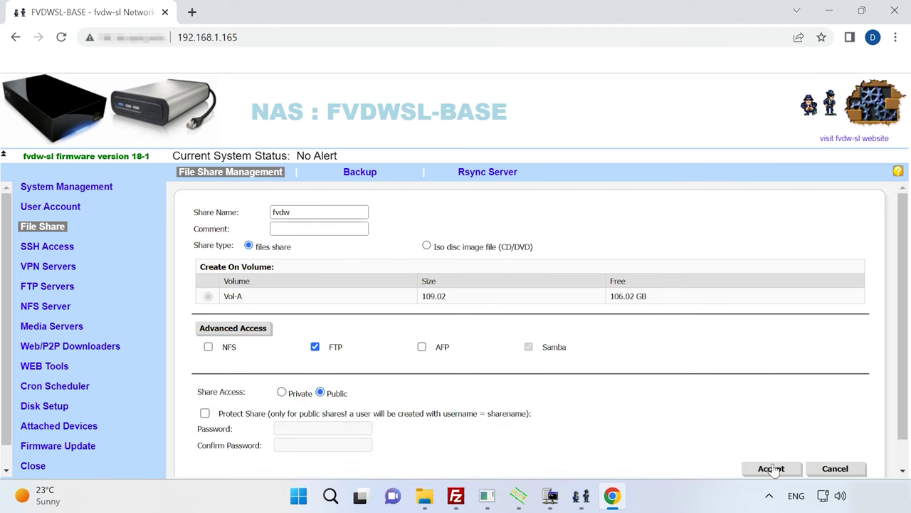
click(771, 468)
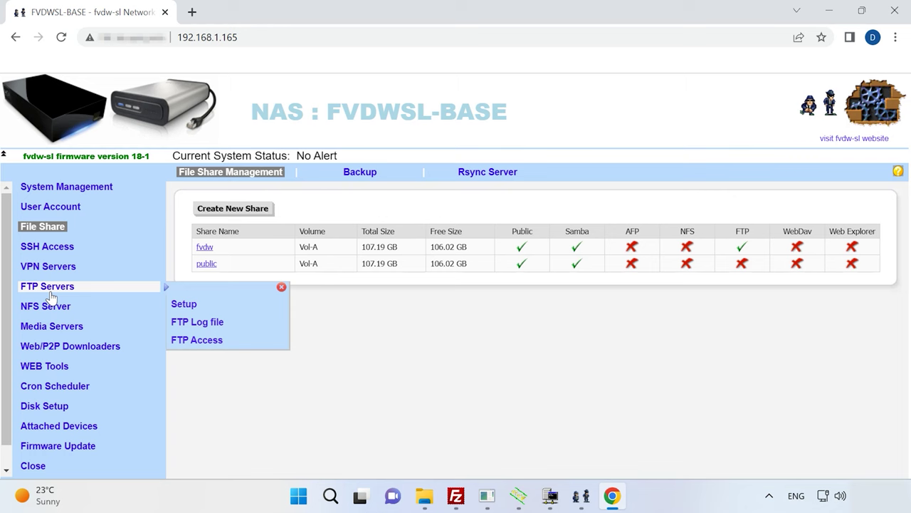
Step: Enable the FTP server in FTP Servers setup and save the settings
click(50, 292)
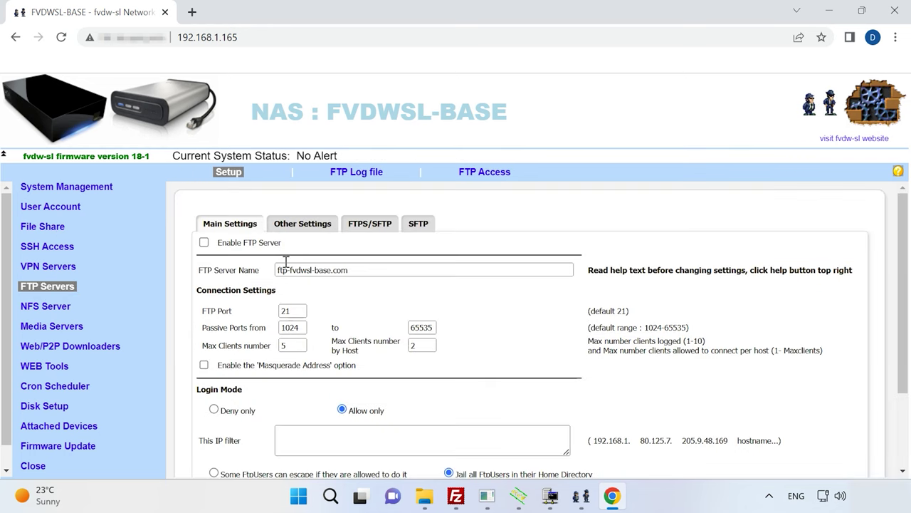
click(203, 242)
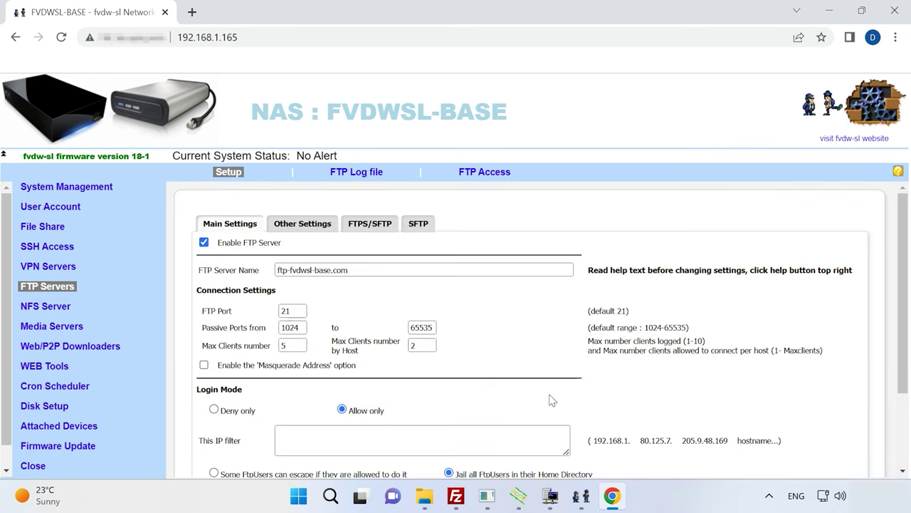
scroll(697, 368, down, 2)
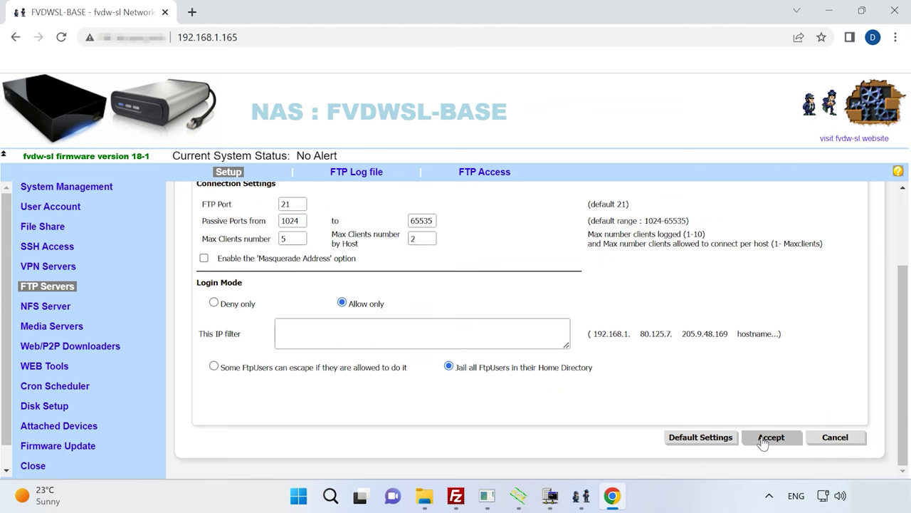
click(766, 442)
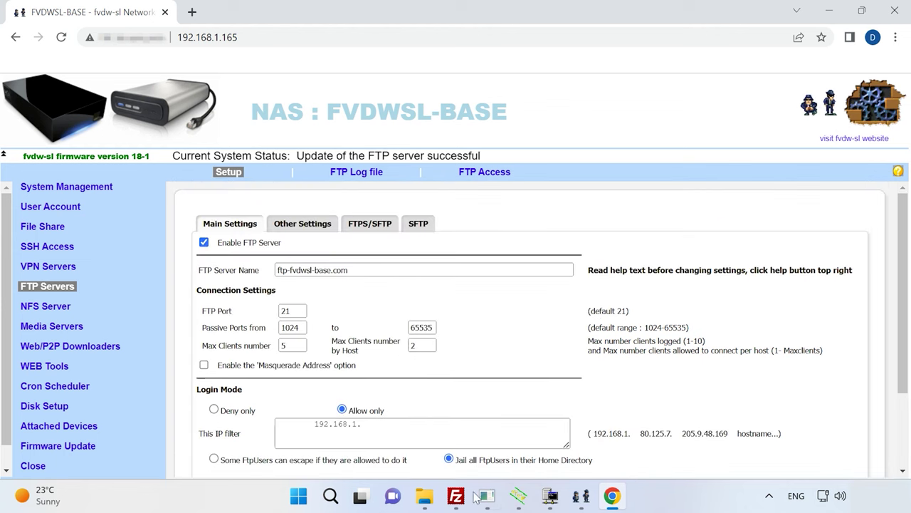
Step: Connect FileZilla to the LaCie NAS from Site Manager and open the remote /fvdw folder
click(456, 496)
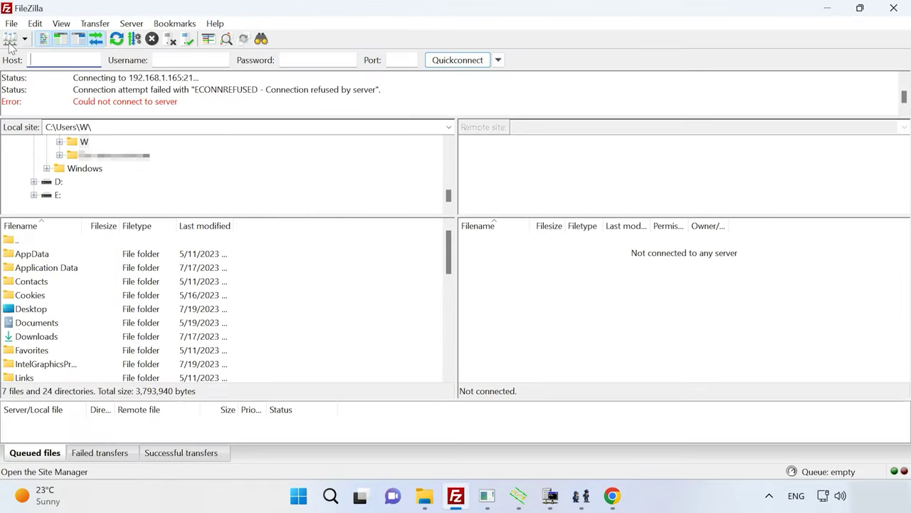
click(10, 40)
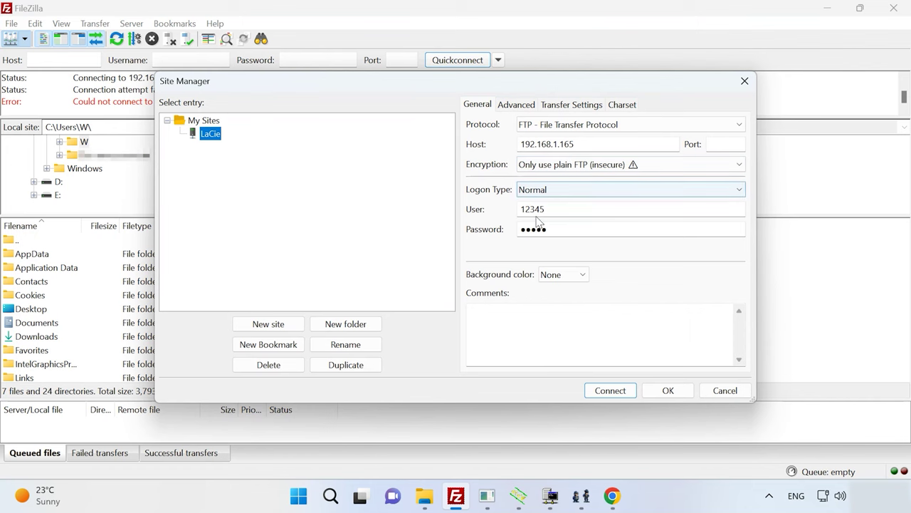
click(613, 391)
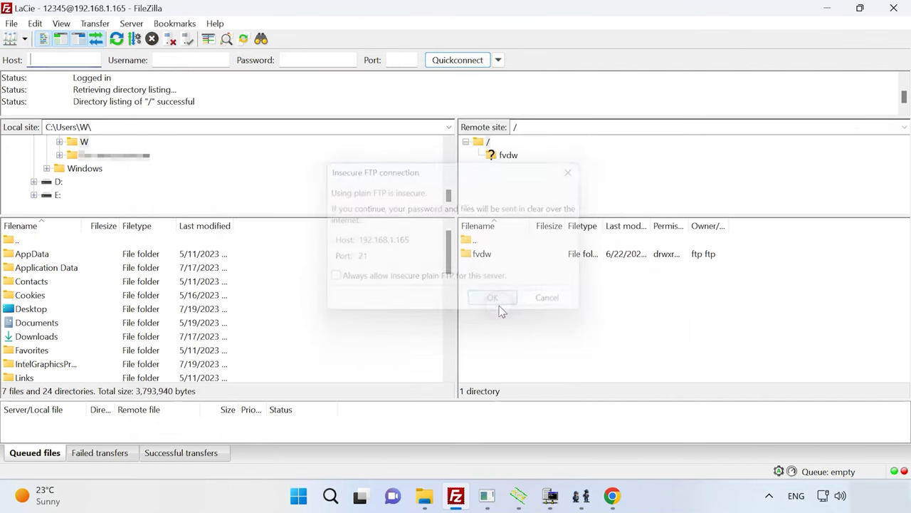
double_click(487, 256)
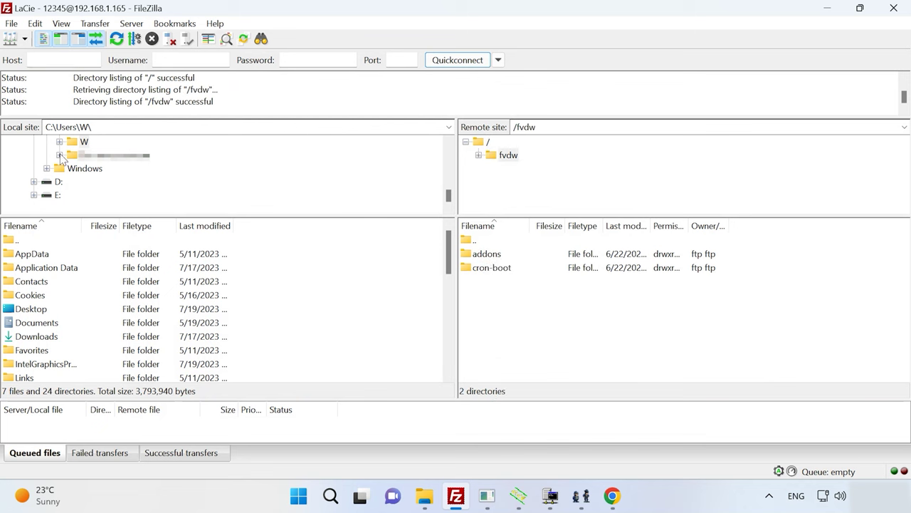
Step: Upload the fvdw-sl 18.1 zip from local C:\fvdwUpdate into the NAS /fvdw folder
scroll(64, 158, up, 8)
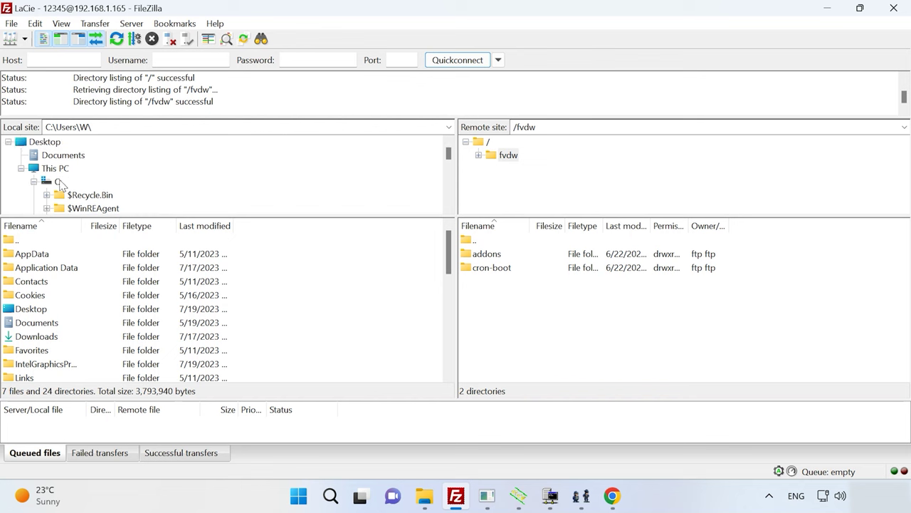
click(59, 181)
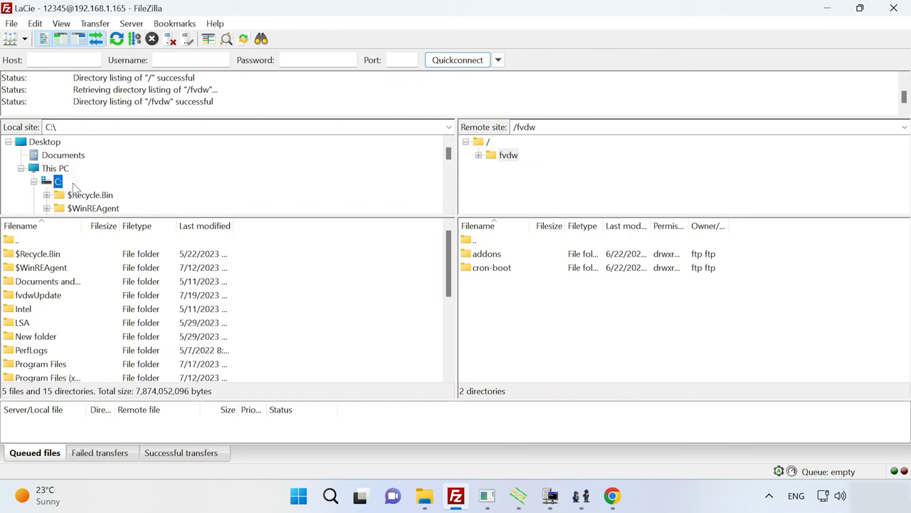
double_click(43, 293)
click(46, 284)
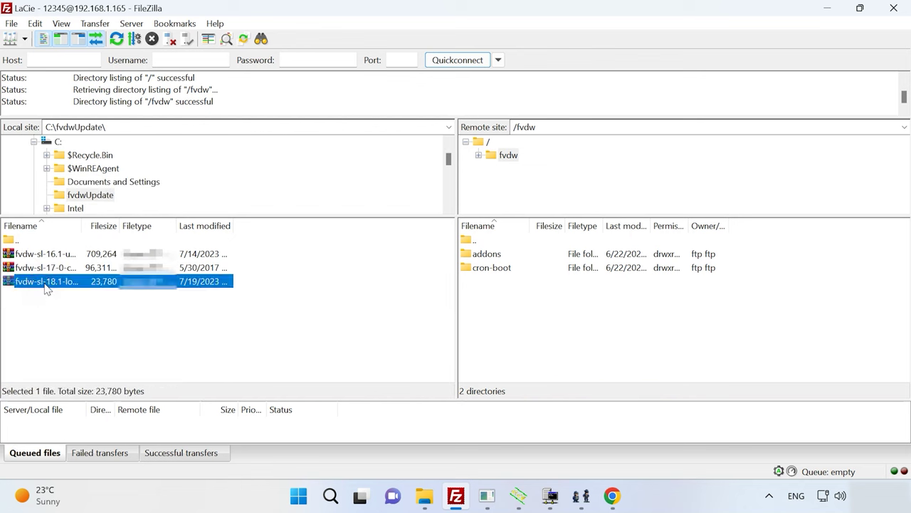
drag(46, 284, 517, 311)
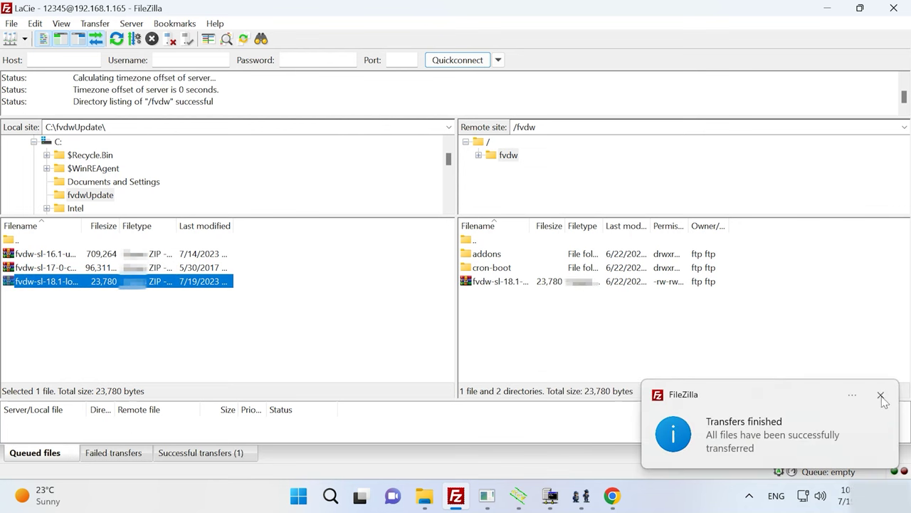
click(881, 396)
click(511, 282)
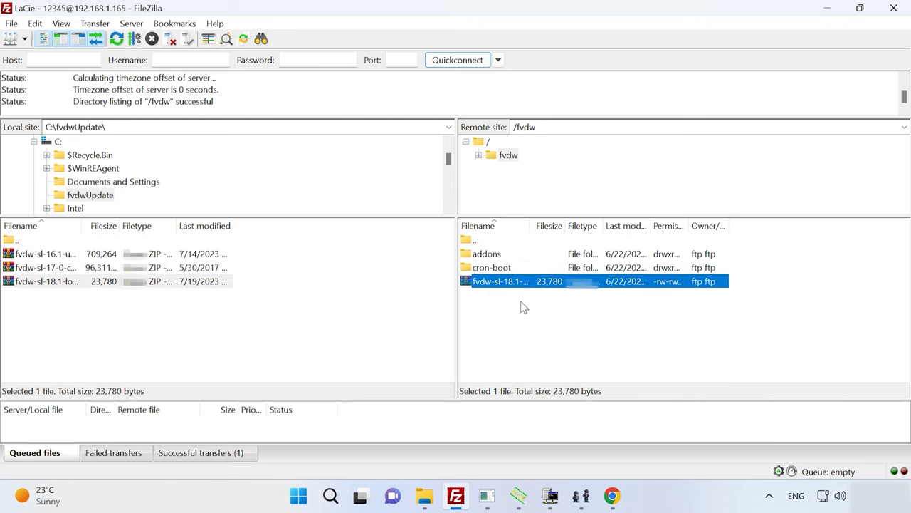
Step: Install the fvdw-sl-18.1-loginPlugout-v3-16oct2022.zip patch from the NAS, entering the control code
click(613, 496)
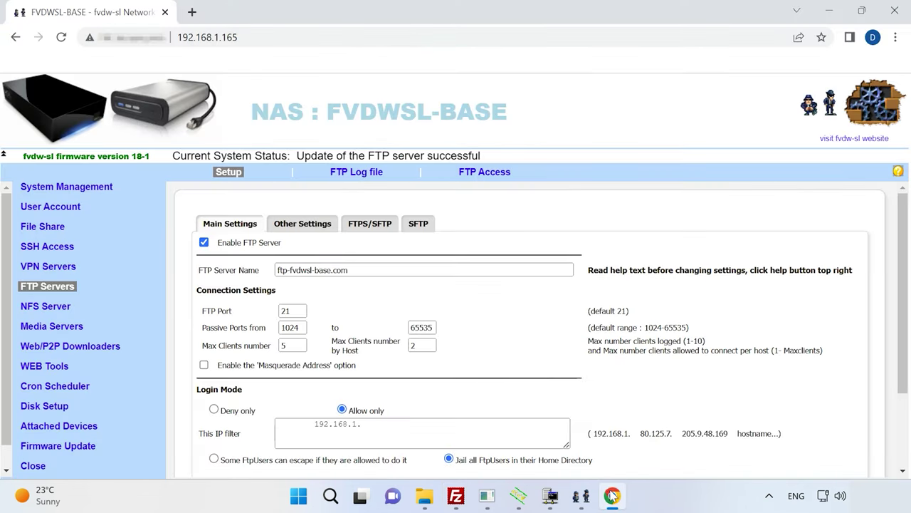
click(83, 447)
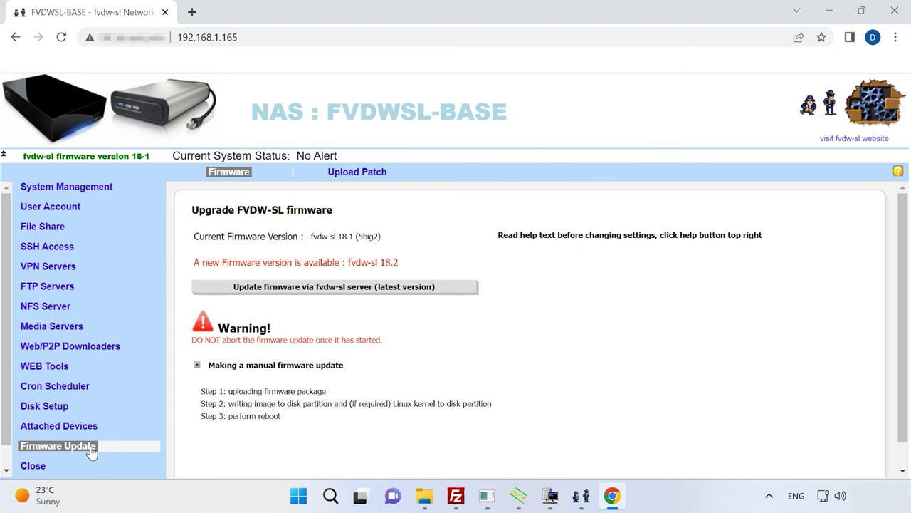
click(368, 175)
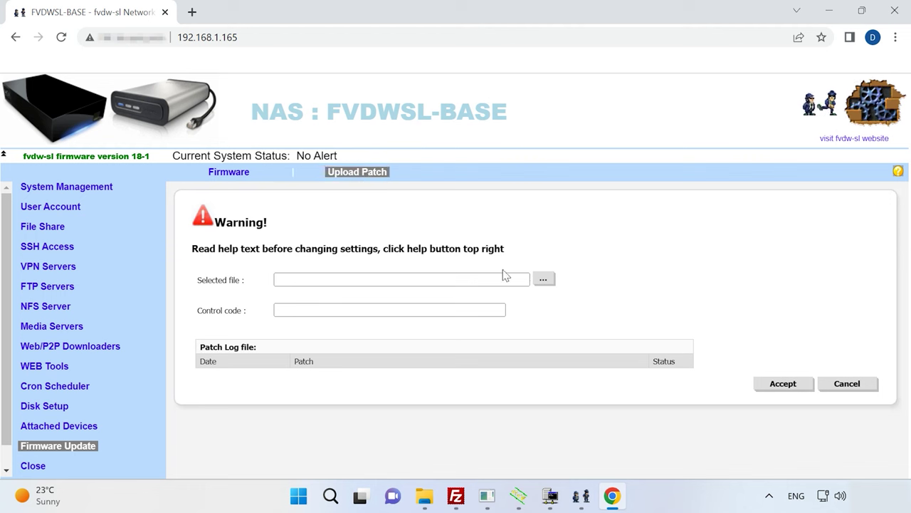
click(543, 278)
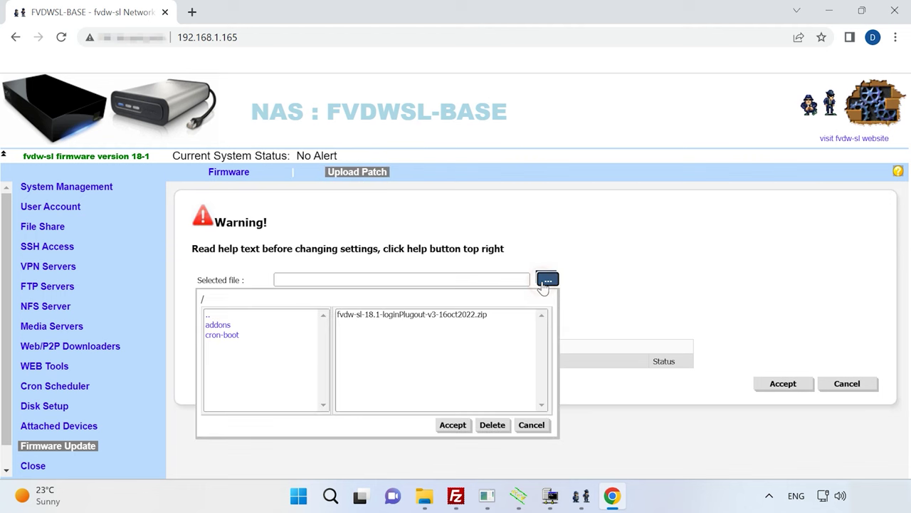
click(402, 317)
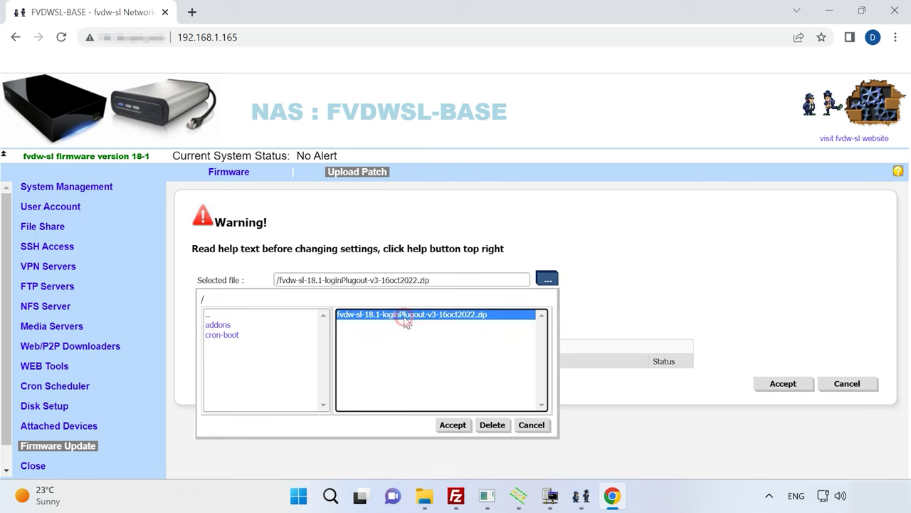
click(453, 425)
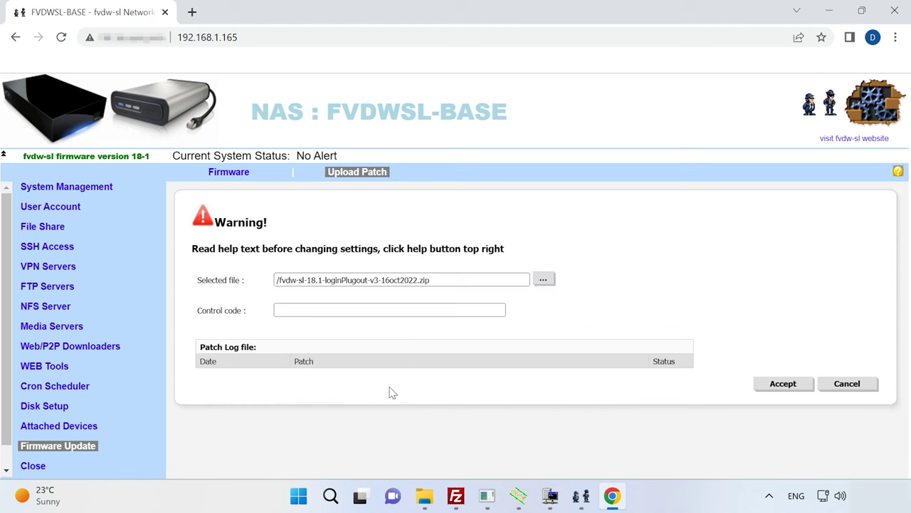
click(309, 313)
text(unzip)
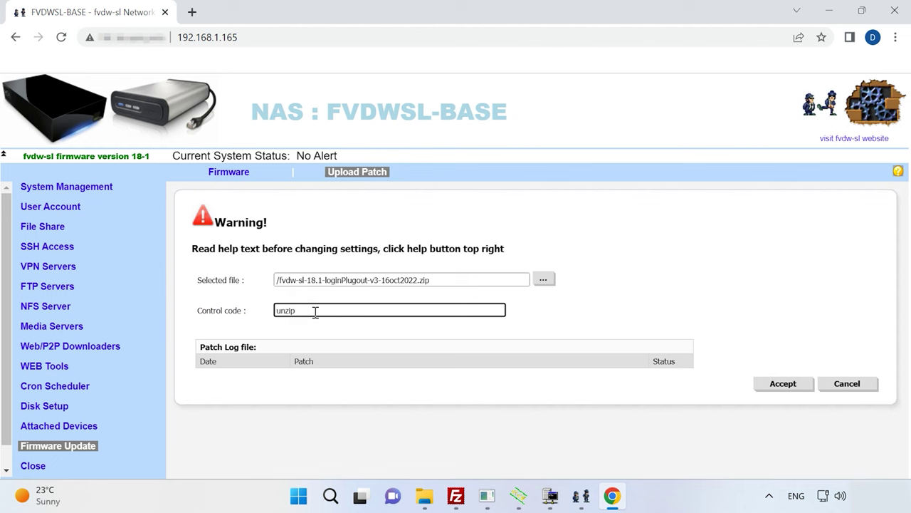
click(783, 385)
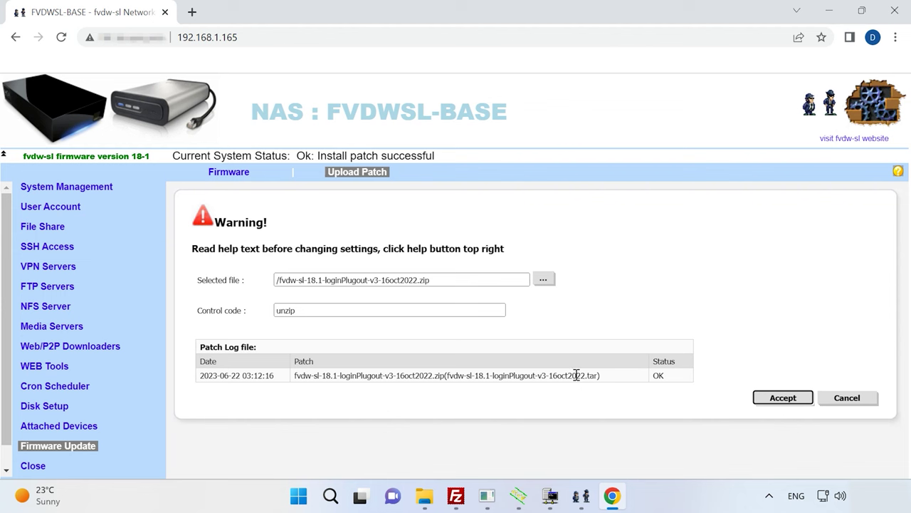
Step: Upgrade the firmware to fvdw-sl 18.2 by writing the image to disk and rebooting the NAS
click(228, 172)
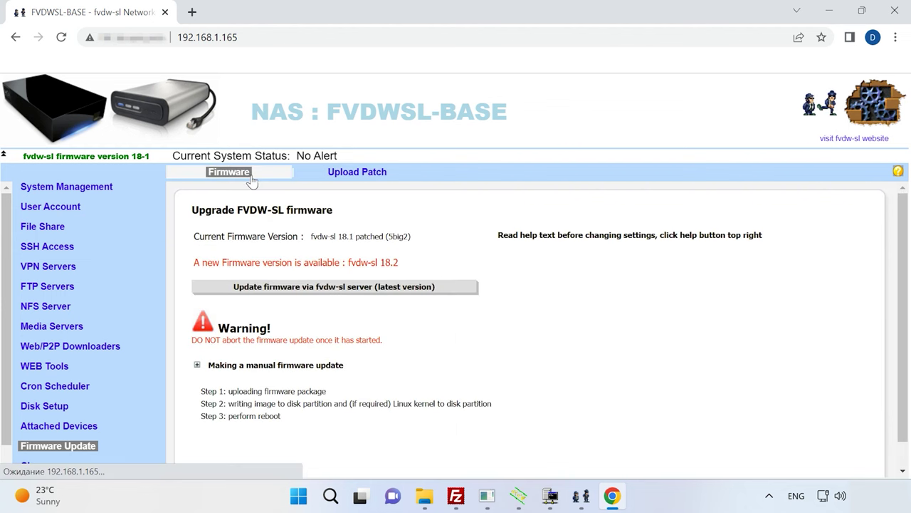
click(347, 293)
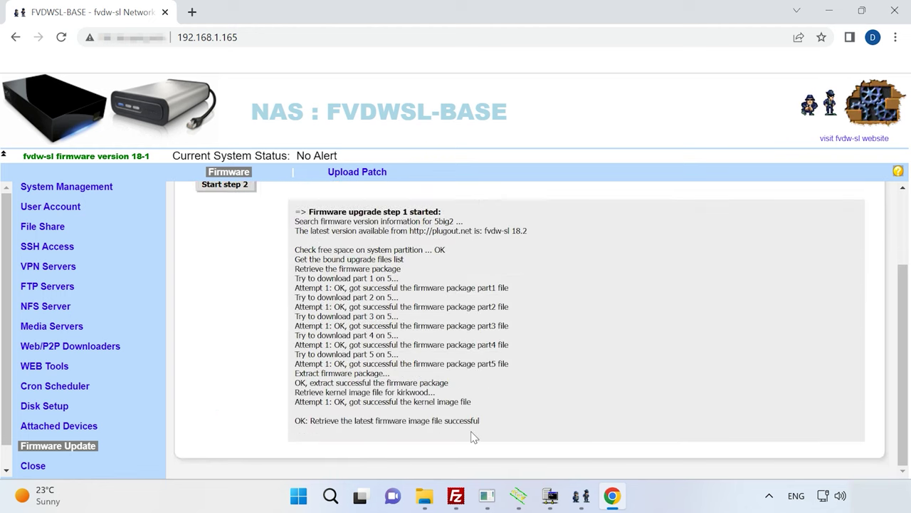
scroll(473, 429, up, 2)
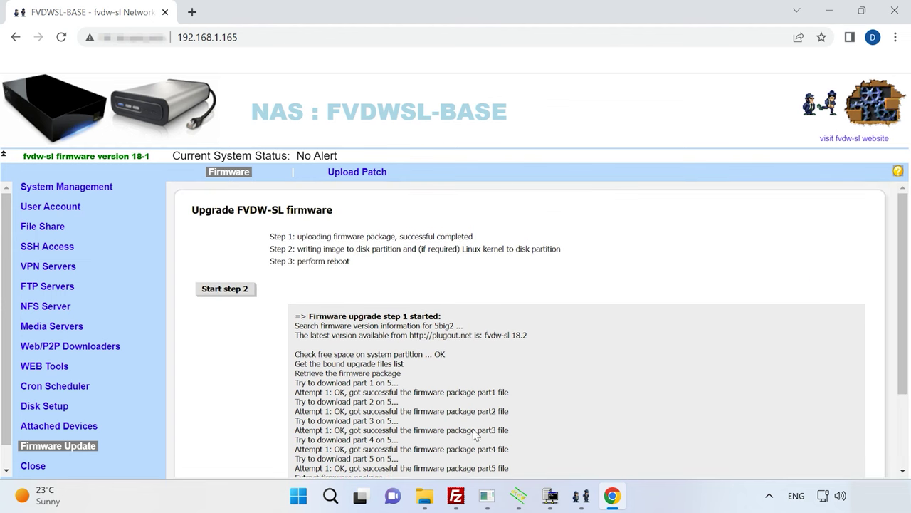
click(235, 292)
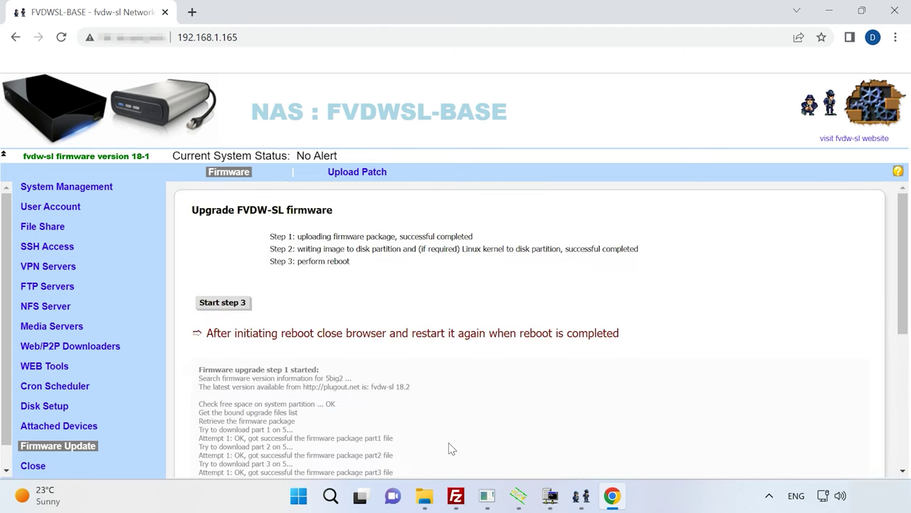
click(231, 311)
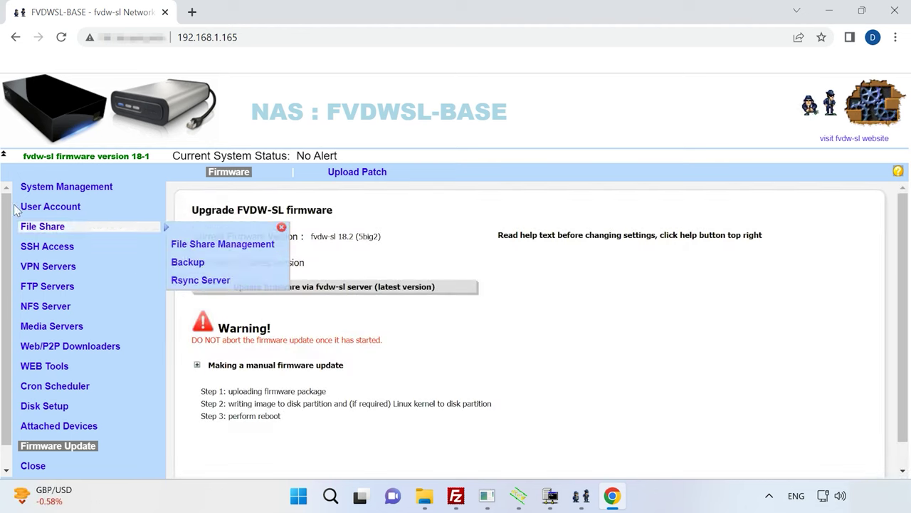
Step: Confirm firmware 18.2 in System Management, then go to Disk Setup's Initialize Hard Disks and Volumes option
click(57, 188)
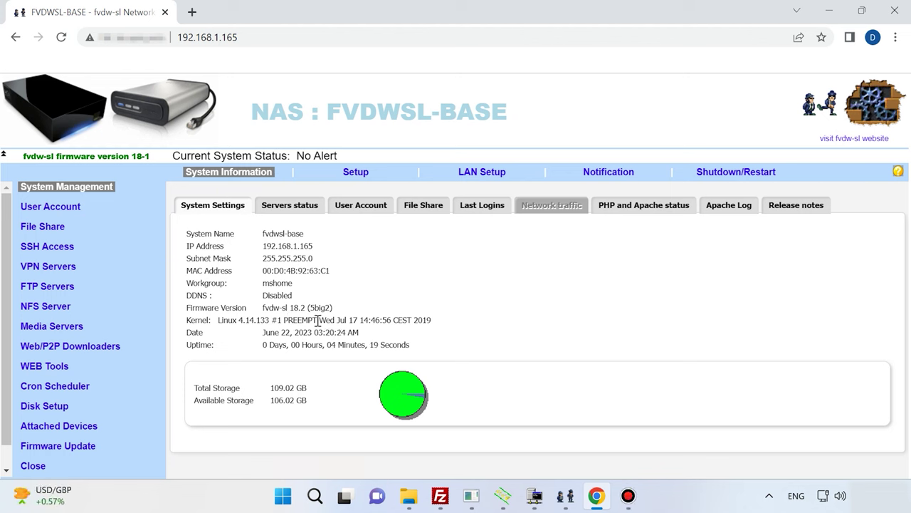
click(57, 406)
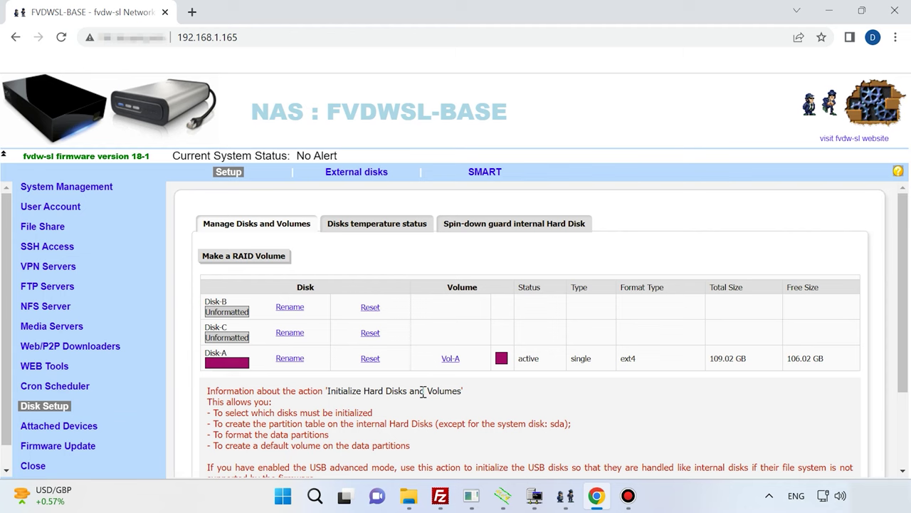
click(264, 257)
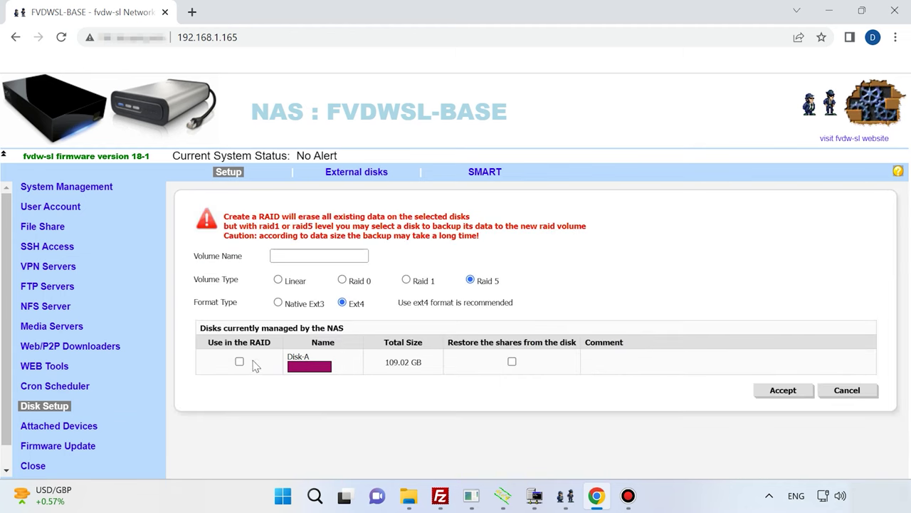
click(230, 173)
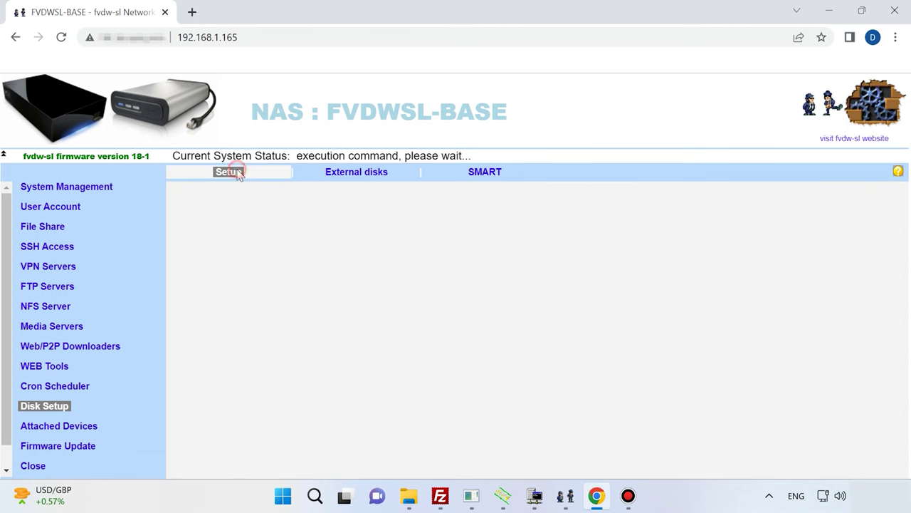
scroll(271, 289, down, 2)
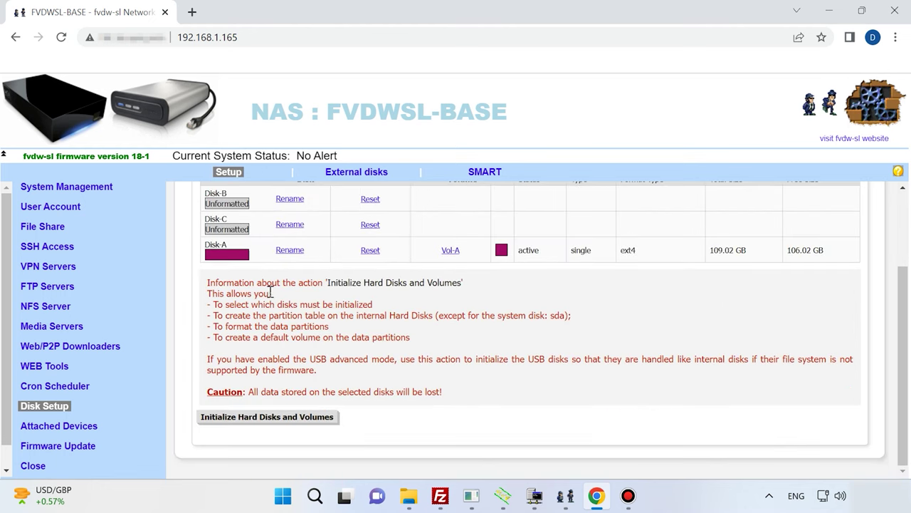
Step: Initialize Disk-B and Disk-C as MBR Native Ext3 and run the setup task, dismissing the sdc8 failure
click(302, 419)
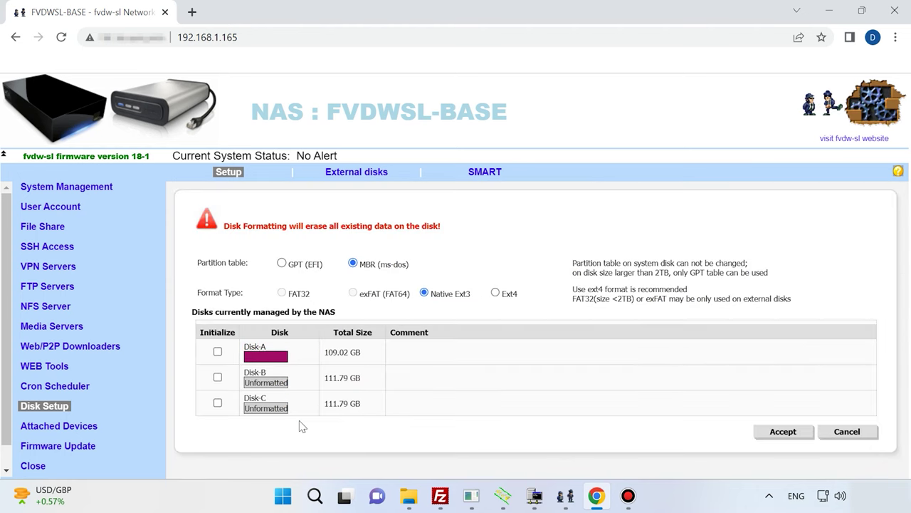
click(217, 377)
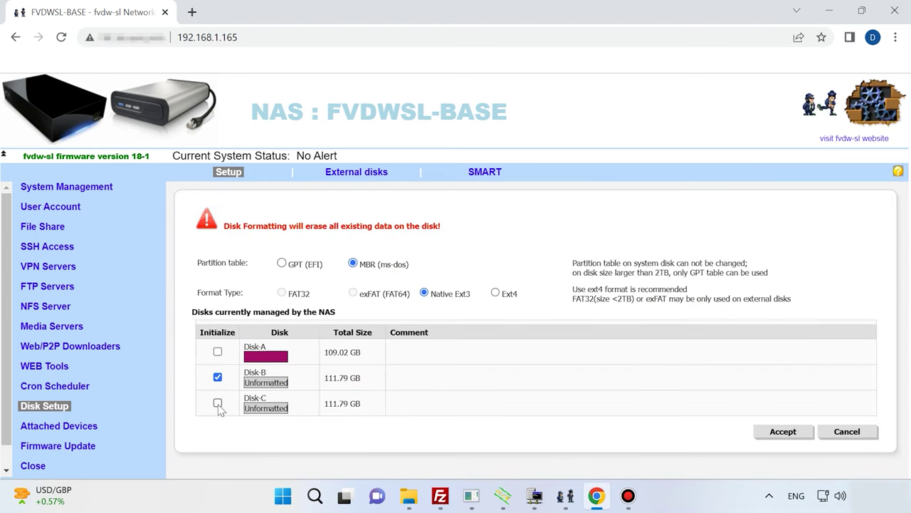
click(218, 402)
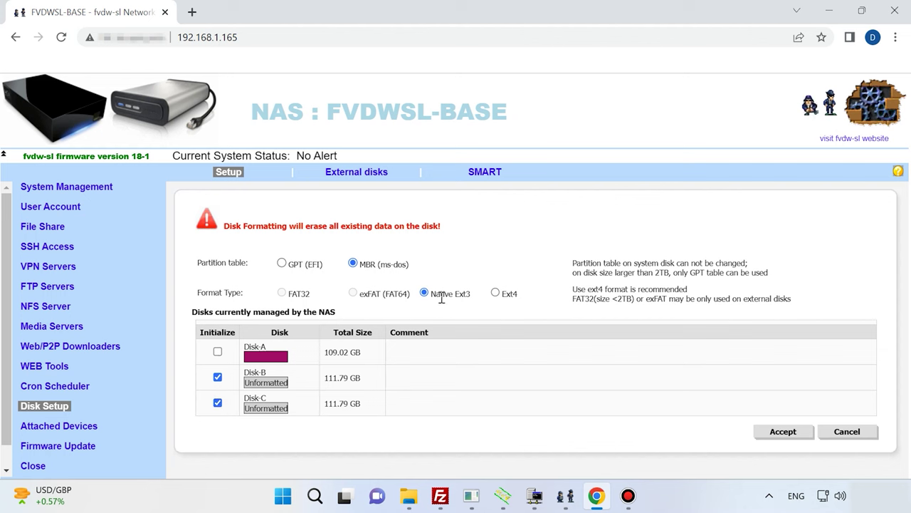
click(787, 434)
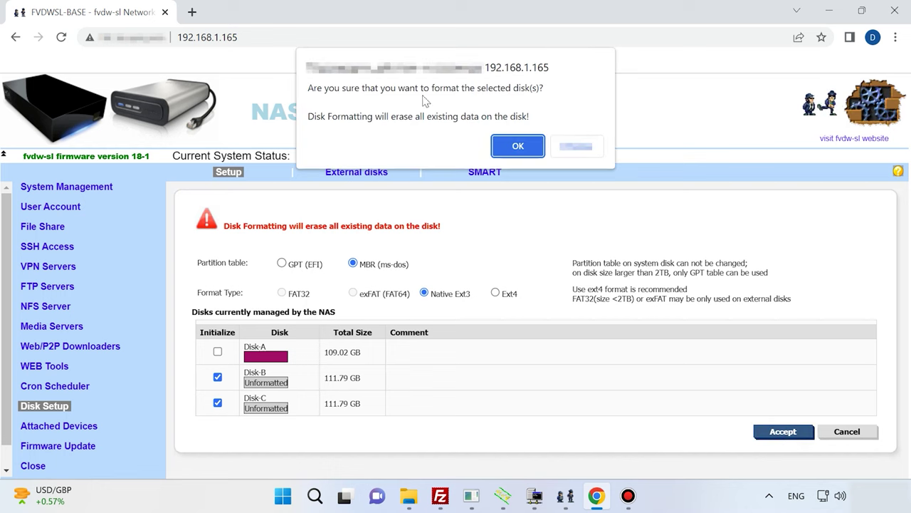
click(521, 148)
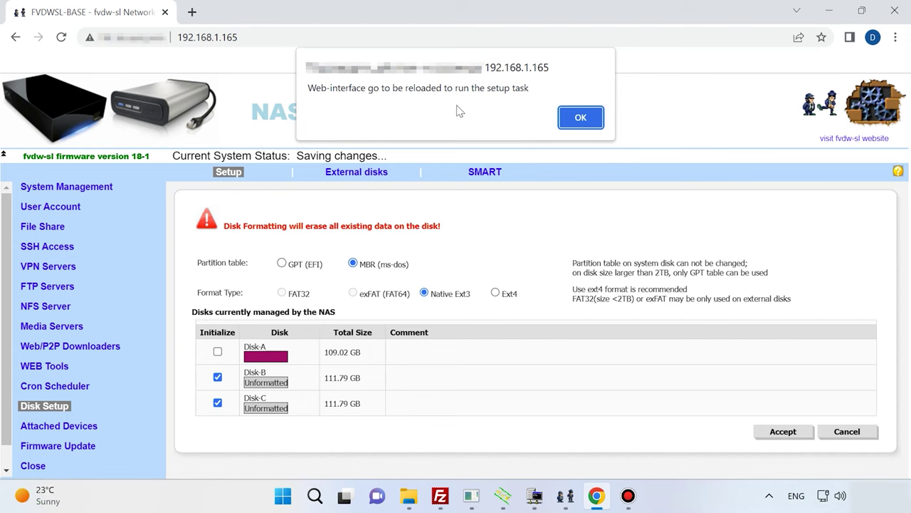
click(583, 123)
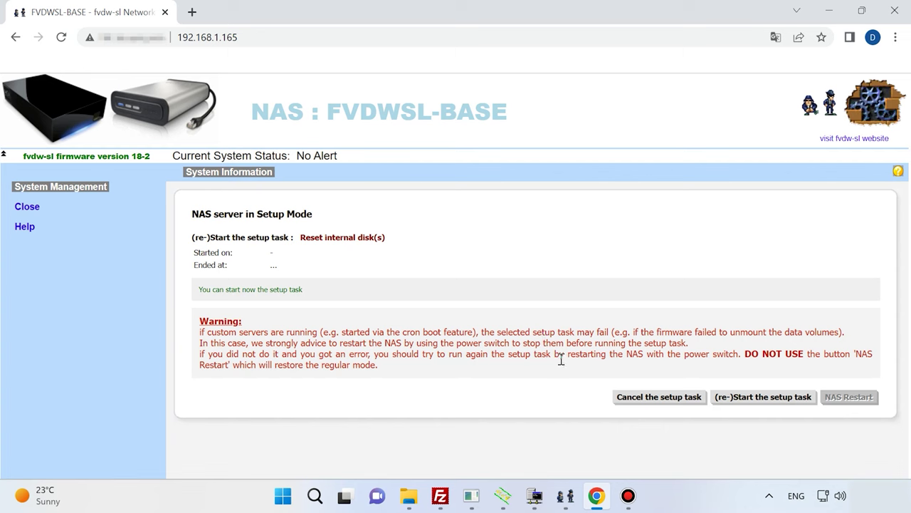
click(776, 405)
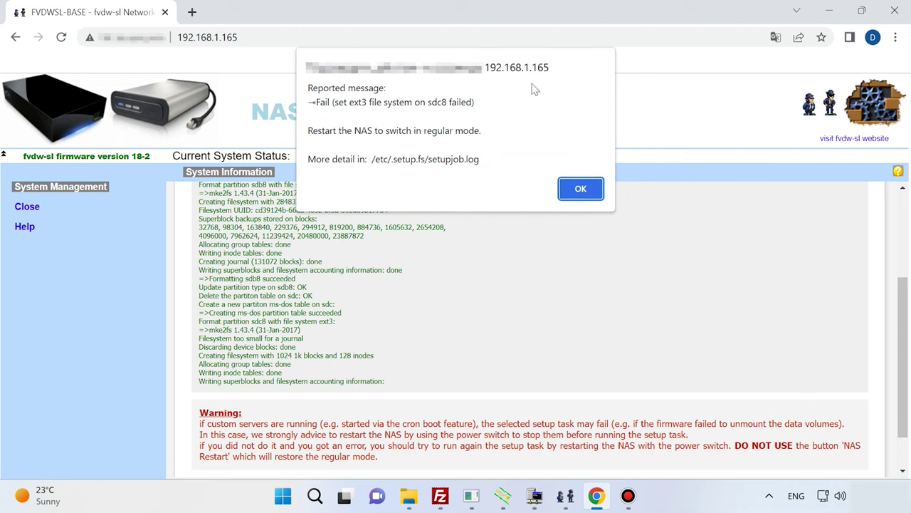
click(580, 189)
scroll(606, 267, down, 1)
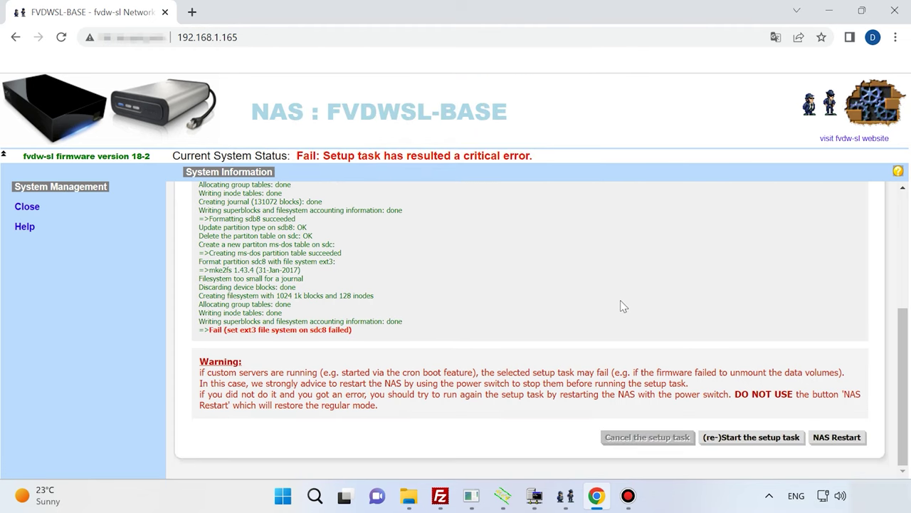
Step: Restart the NAS, then set up RAID volume fvr5 using Disk-A, Disk-B and Disk-C
click(844, 438)
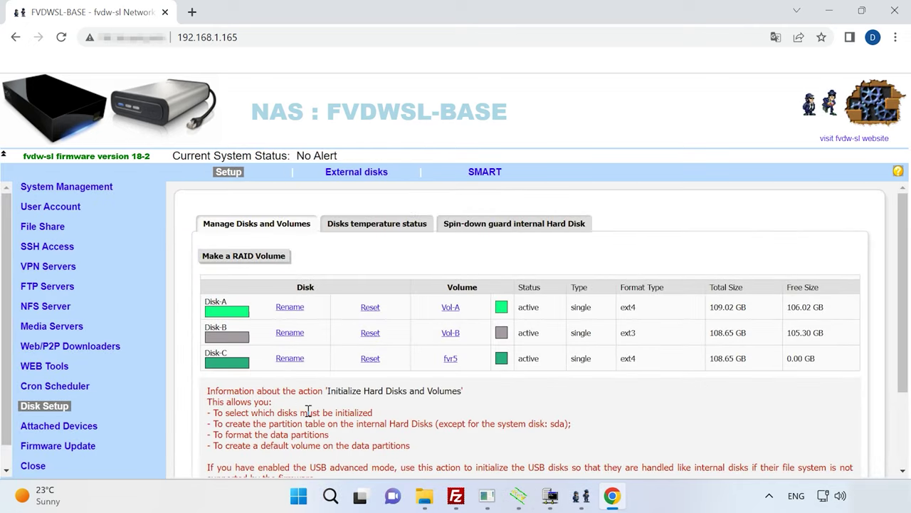
click(251, 258)
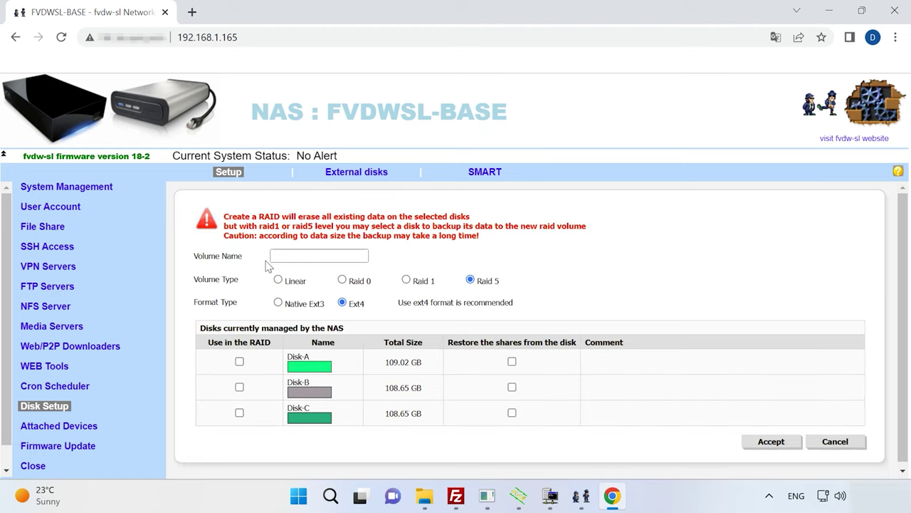
click(307, 256)
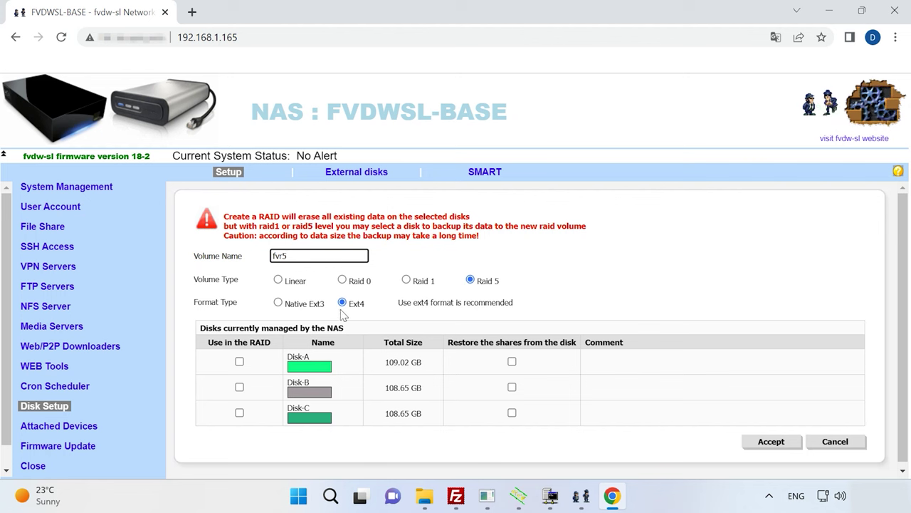
click(240, 361)
click(239, 388)
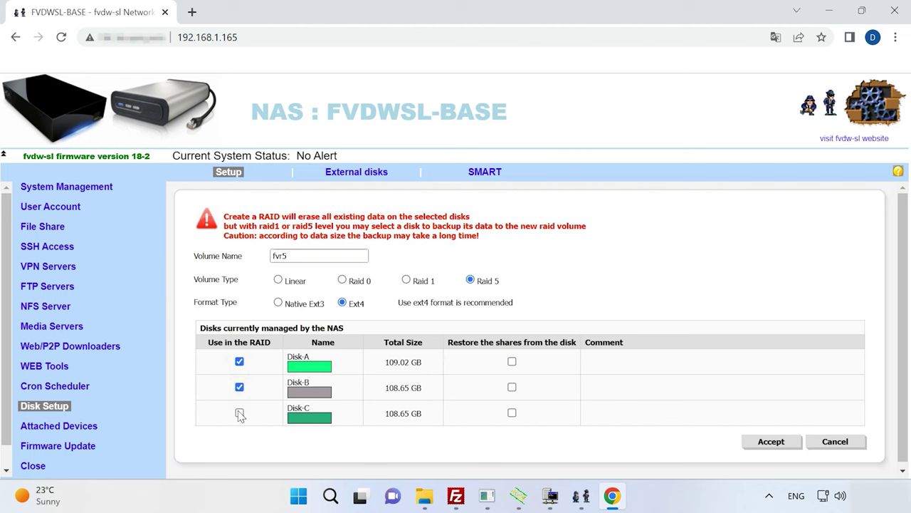
click(239, 412)
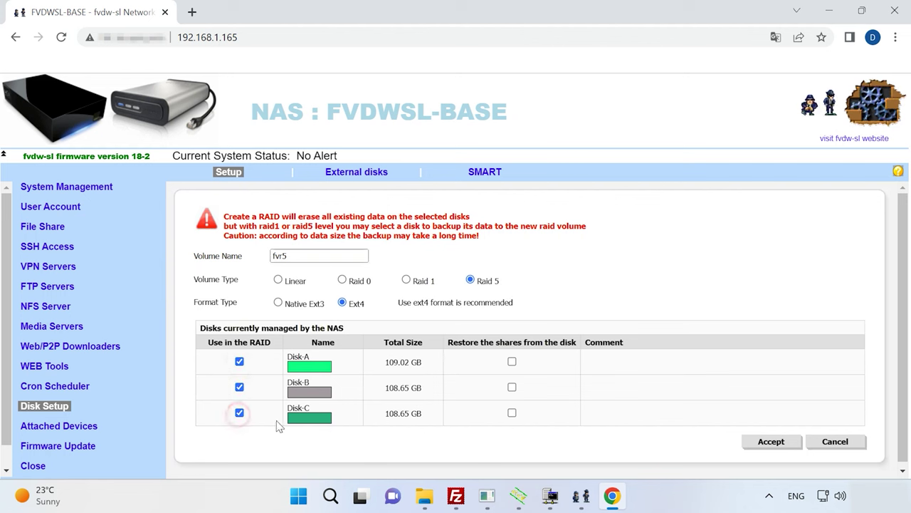
click(780, 447)
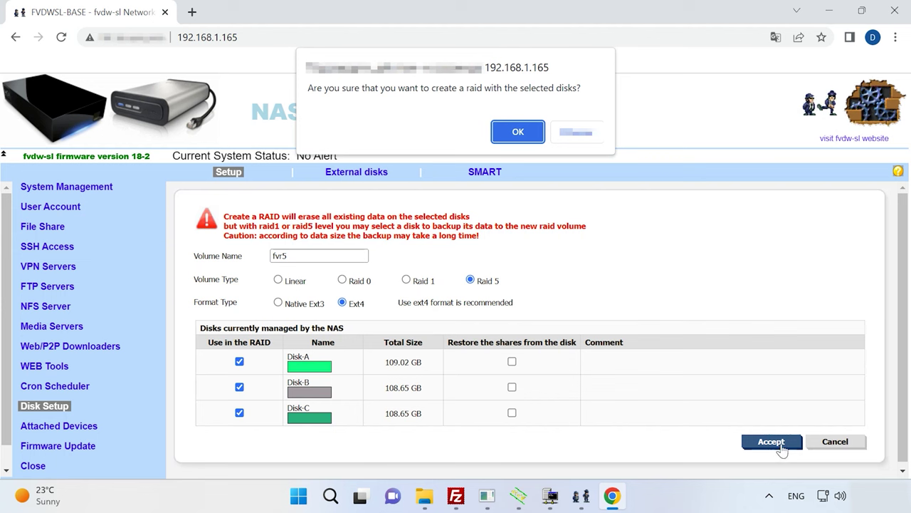
Step: Confirm and run the RAID creation setup task, then restart the NAS into regular mode
click(520, 137)
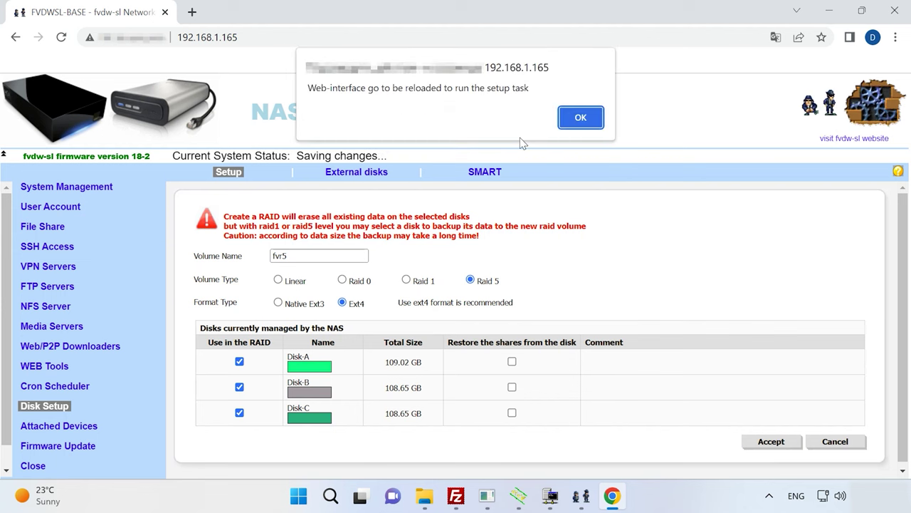
click(586, 125)
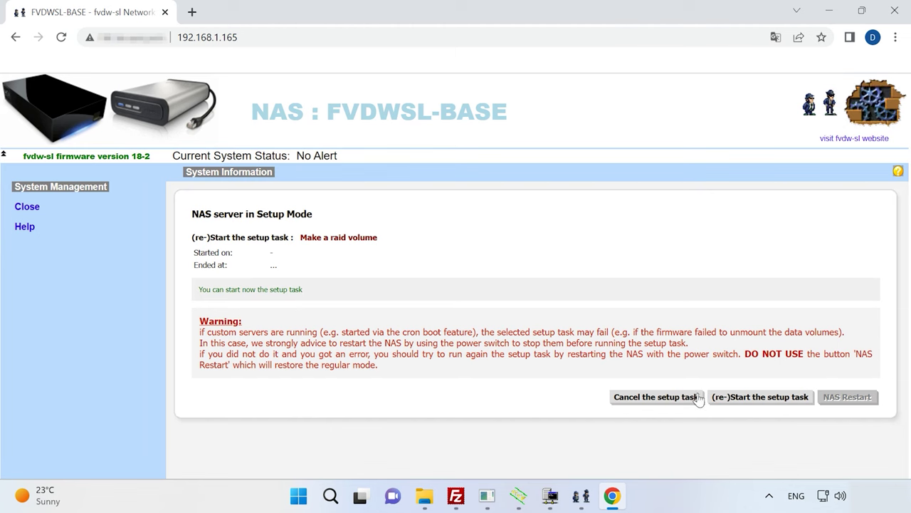
click(760, 397)
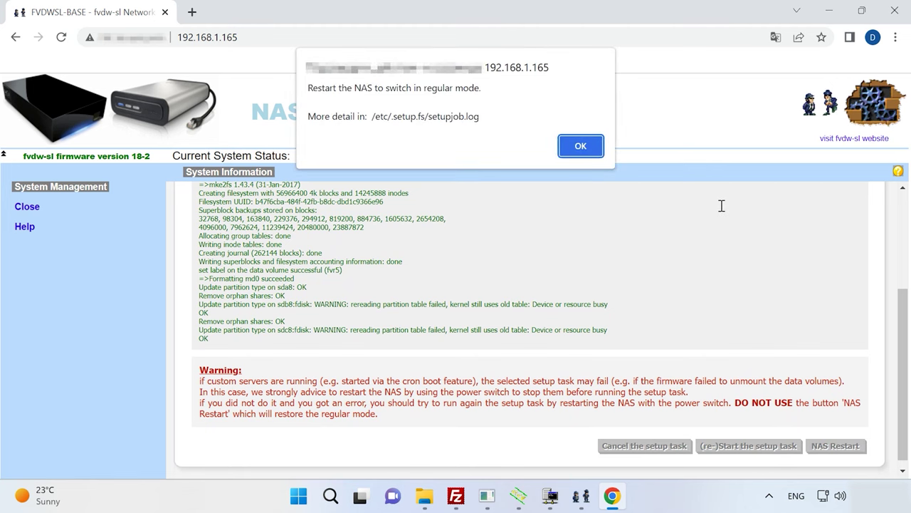
click(579, 147)
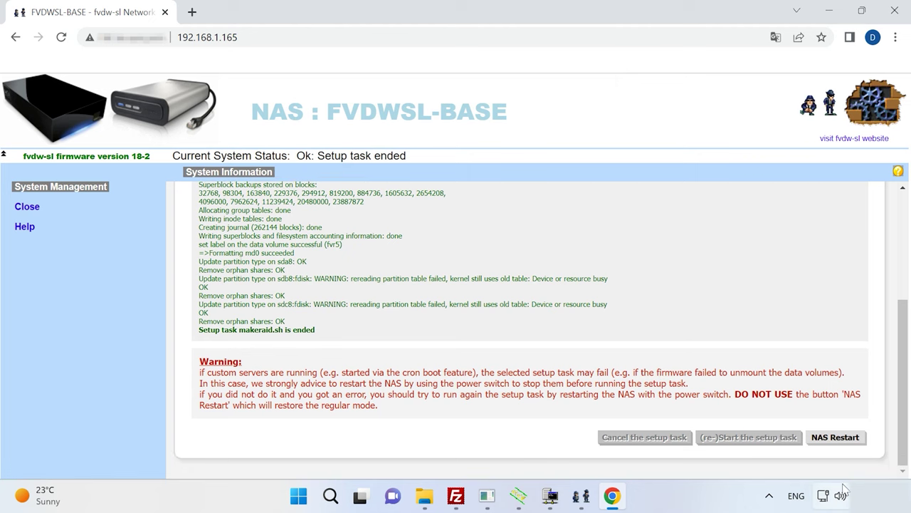
click(847, 443)
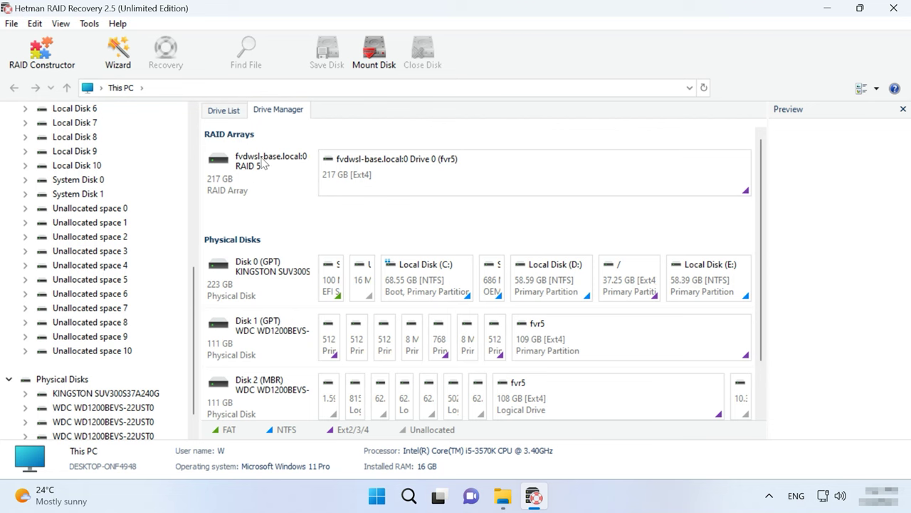
click(256, 171)
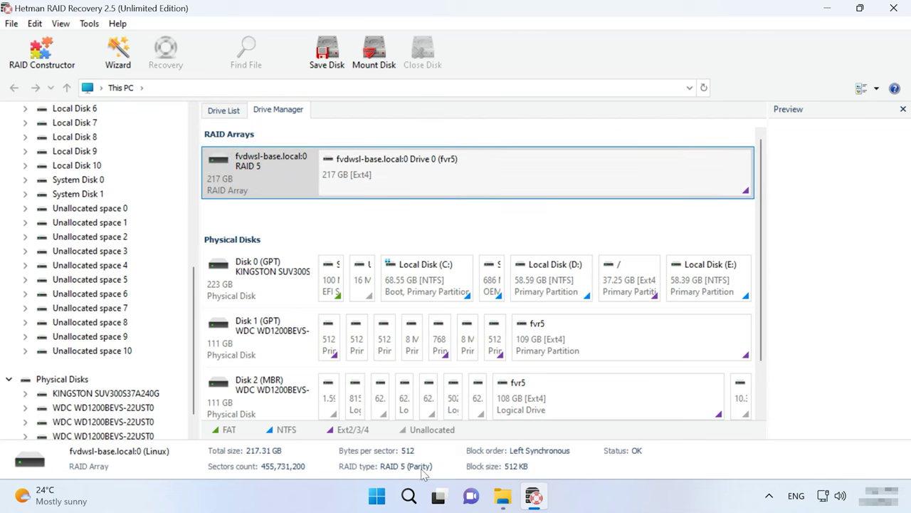
right_click(287, 178)
click(354, 324)
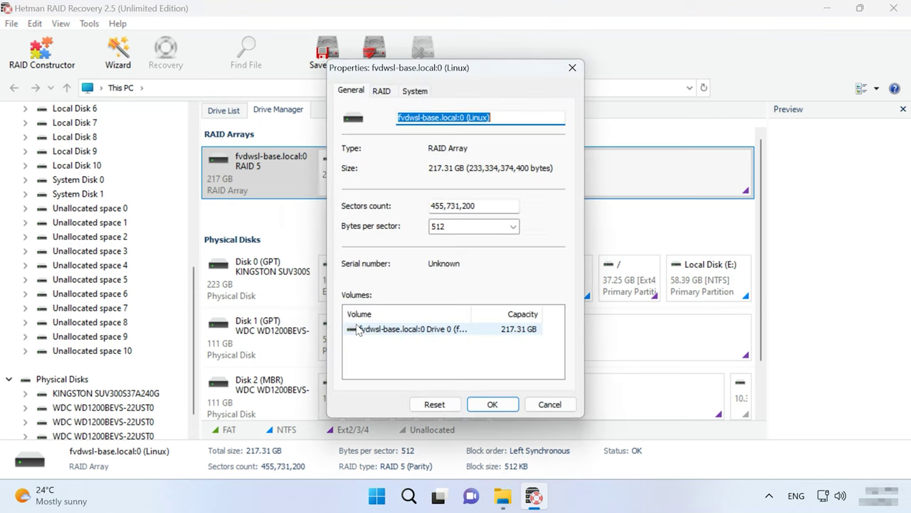
click(380, 91)
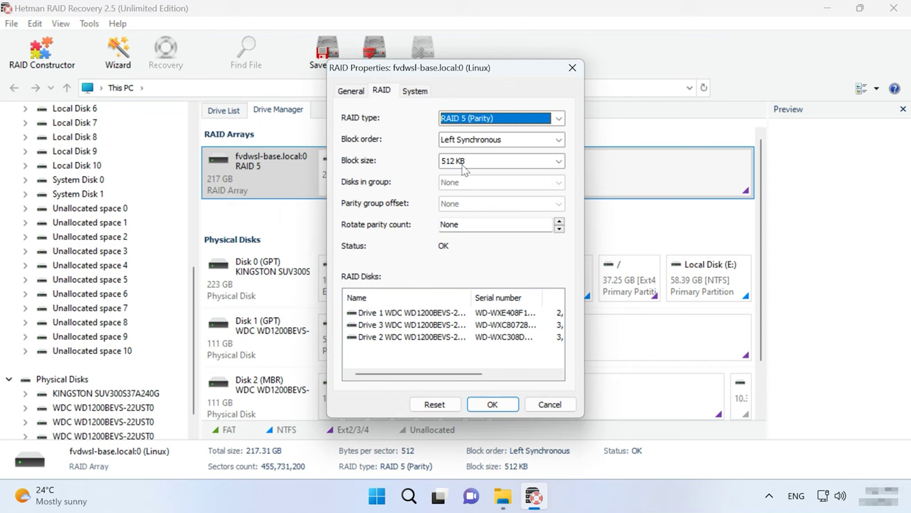
drag(412, 325, 449, 371)
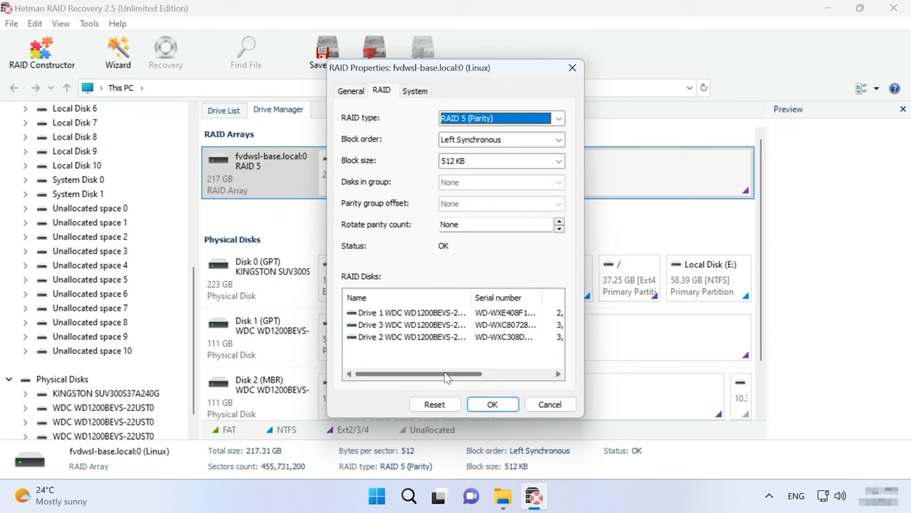
click(492, 404)
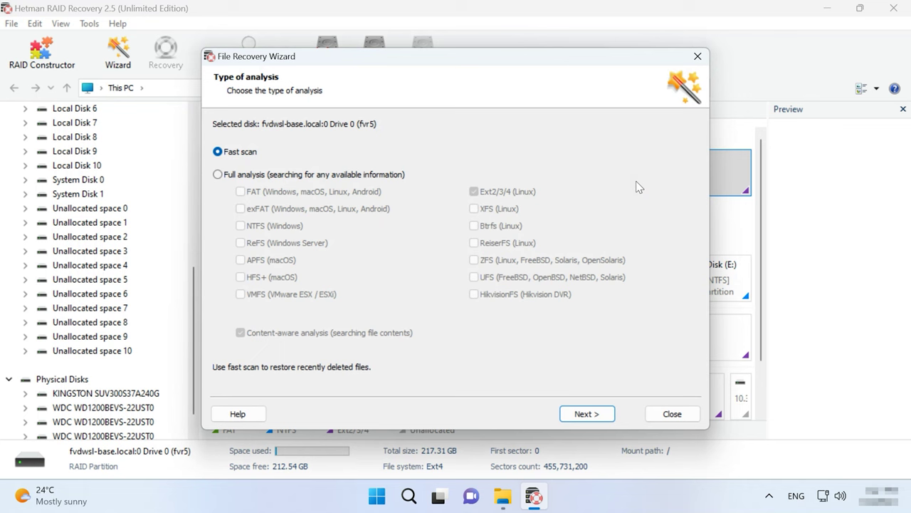
Step: Run a Fast scan of the fvr5 RAID partition and finish the wizard to browse recovered folders
click(246, 176)
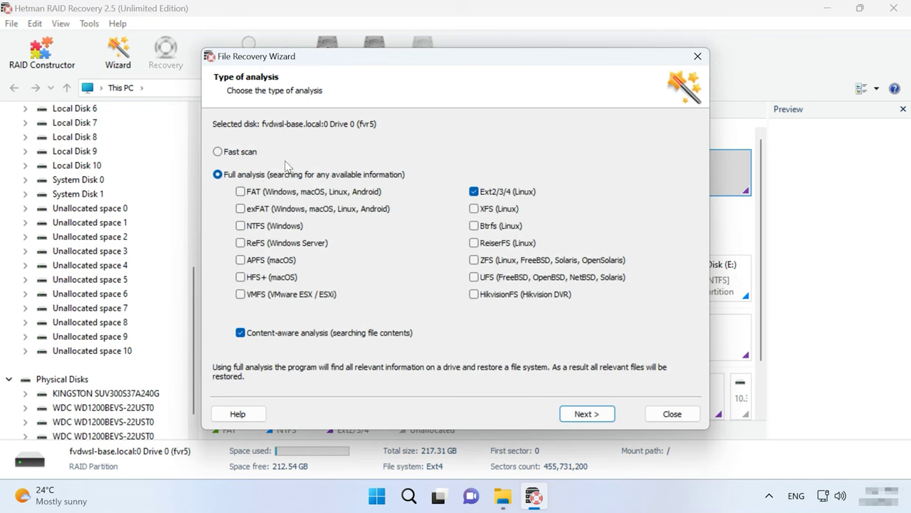
click(241, 151)
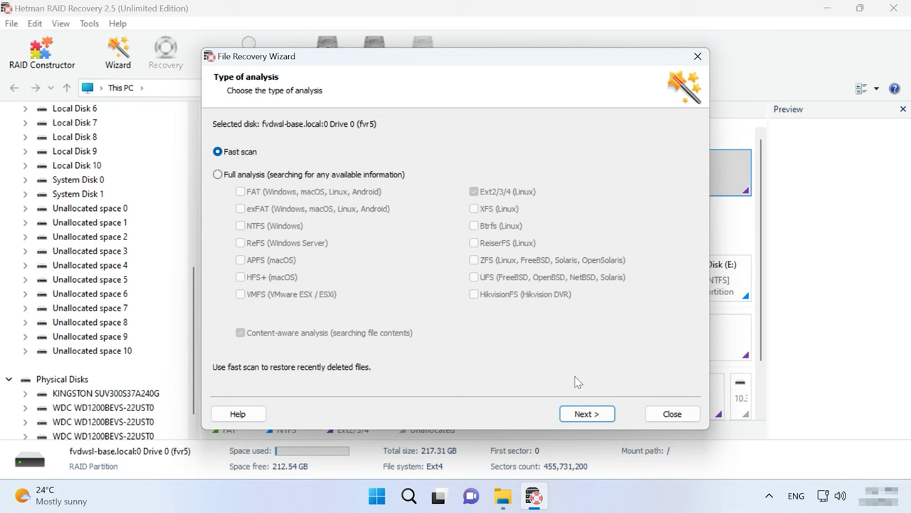
click(586, 413)
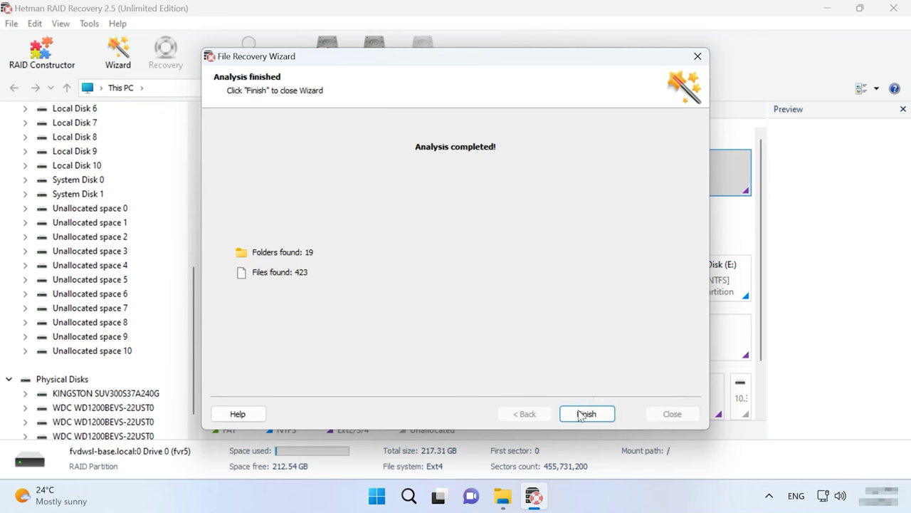
click(584, 415)
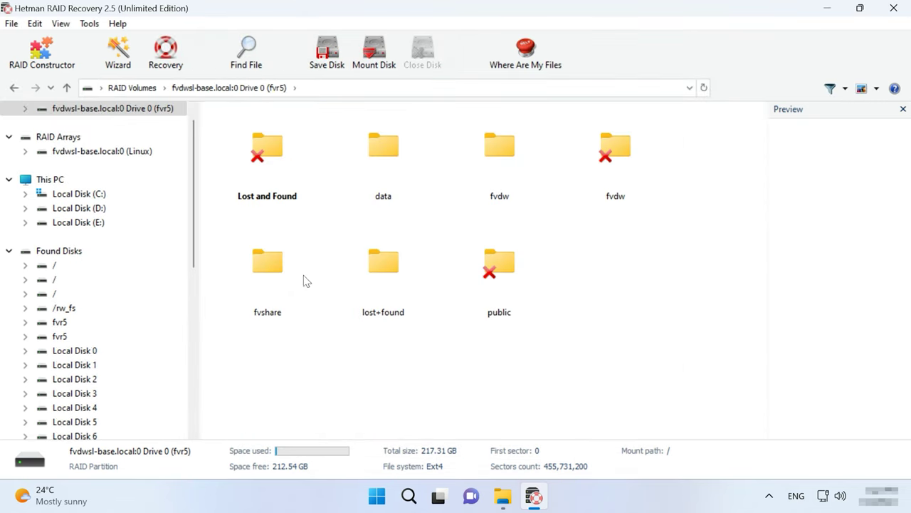
Step: Re-analyse the fvr5 RAID partition using Full analysis with Ext2/3/4 and content-aware analysis enabled
click(51, 182)
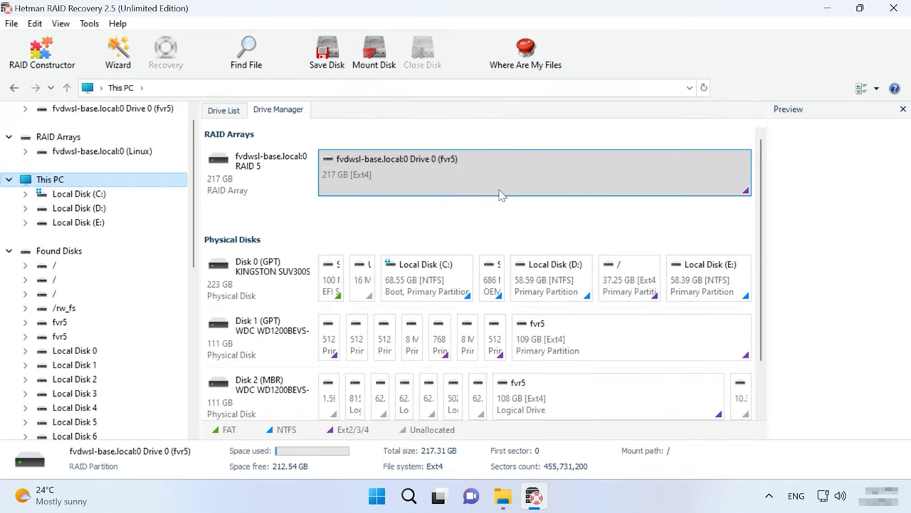
right_click(590, 180)
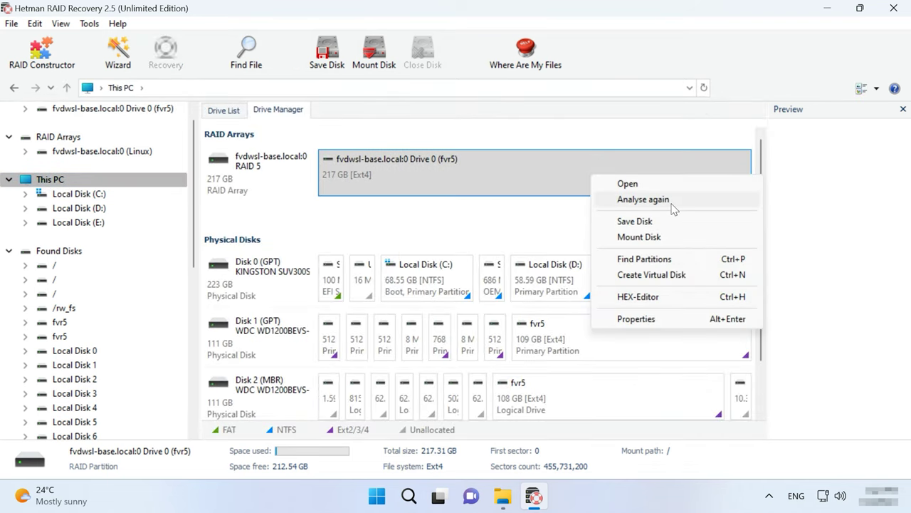
click(644, 199)
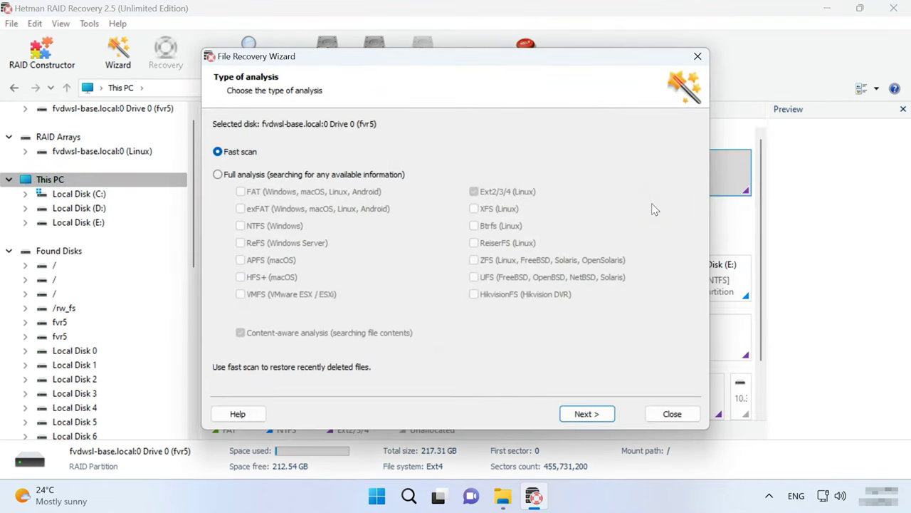
click(235, 178)
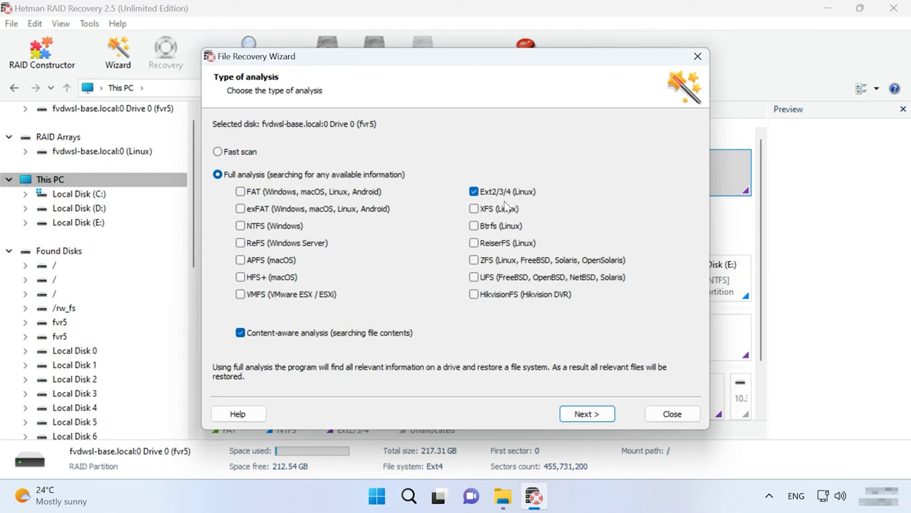
click(288, 334)
click(289, 333)
click(594, 415)
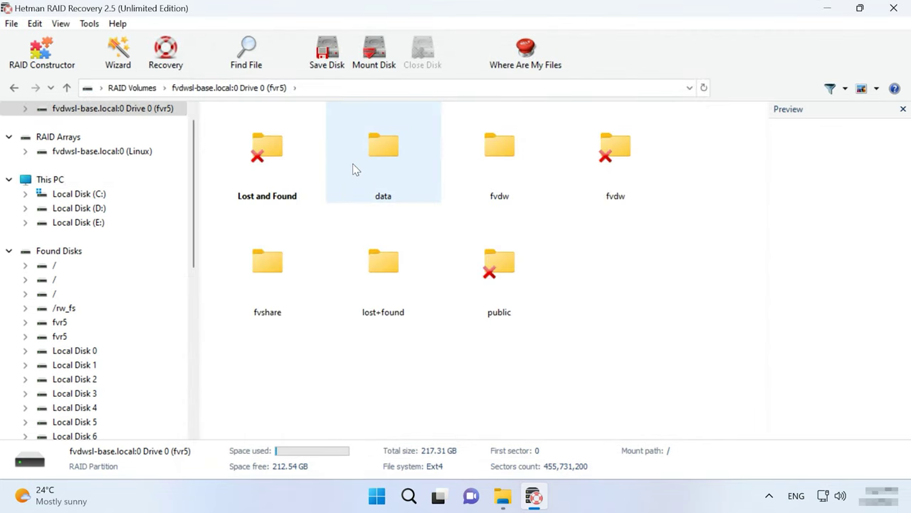
Step: Open the data folder and preview GC1.jpeg, GC 15.jpg and External Hard Disk.docx
double_click(356, 168)
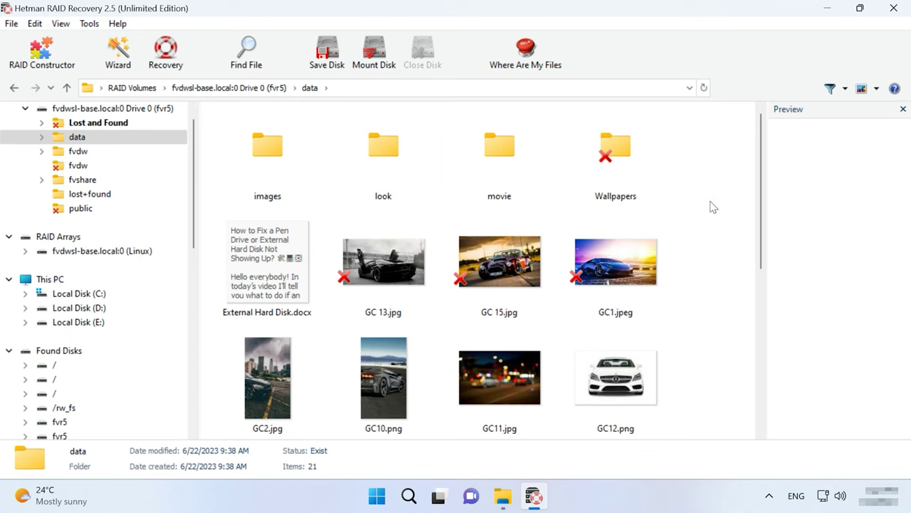
scroll(711, 235, down, 5)
scroll(711, 244, up, 5)
click(620, 264)
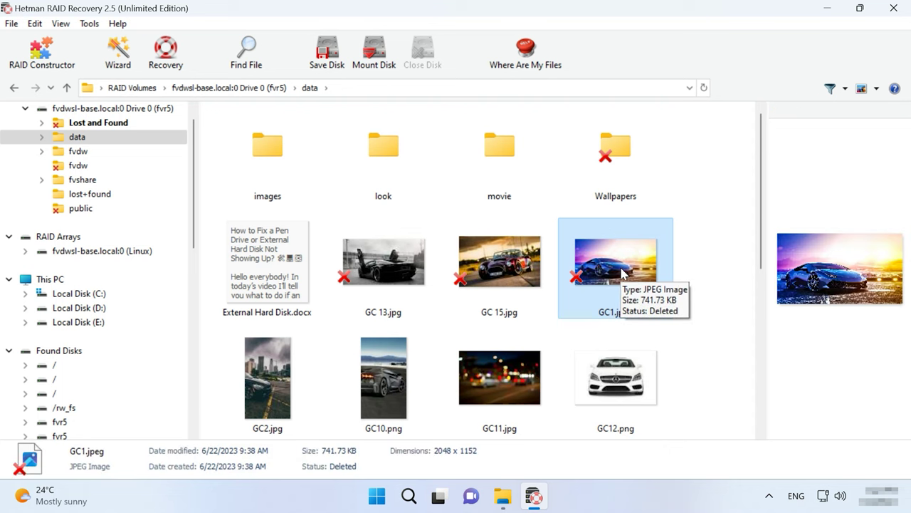
click(521, 273)
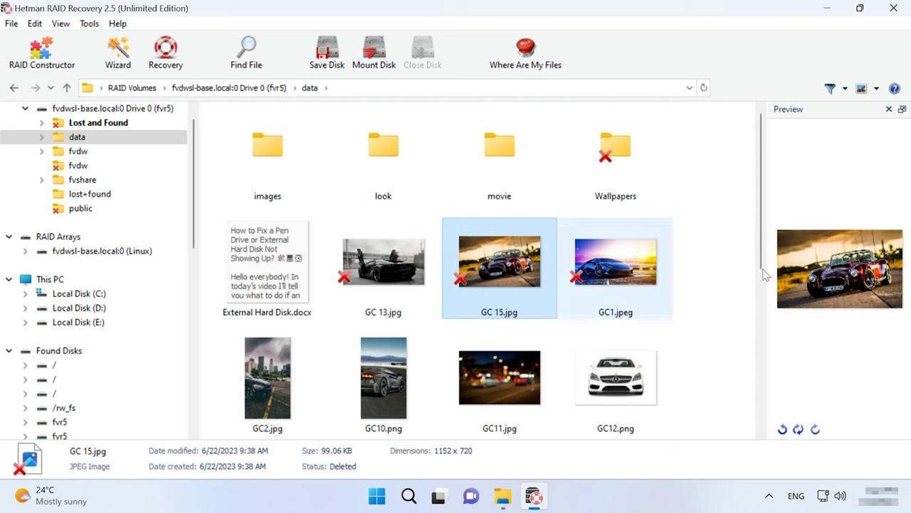
click(238, 269)
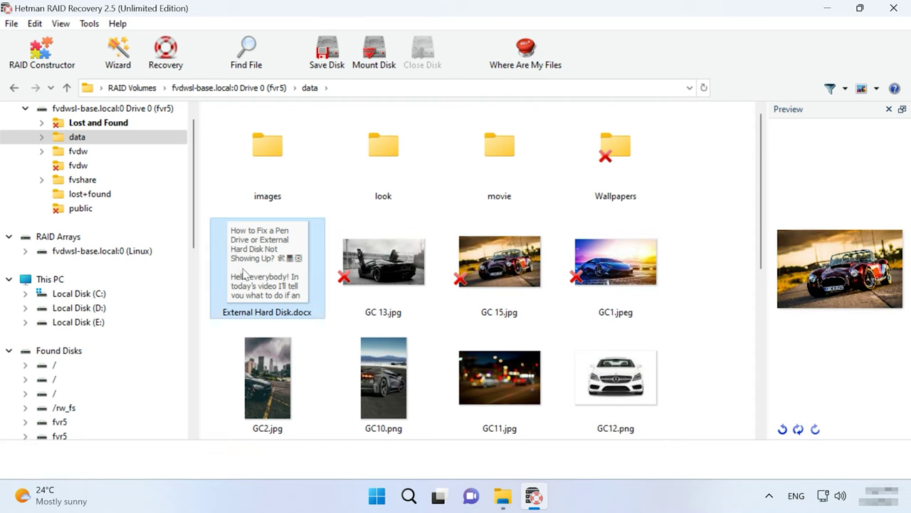
scroll(716, 314, down, 2)
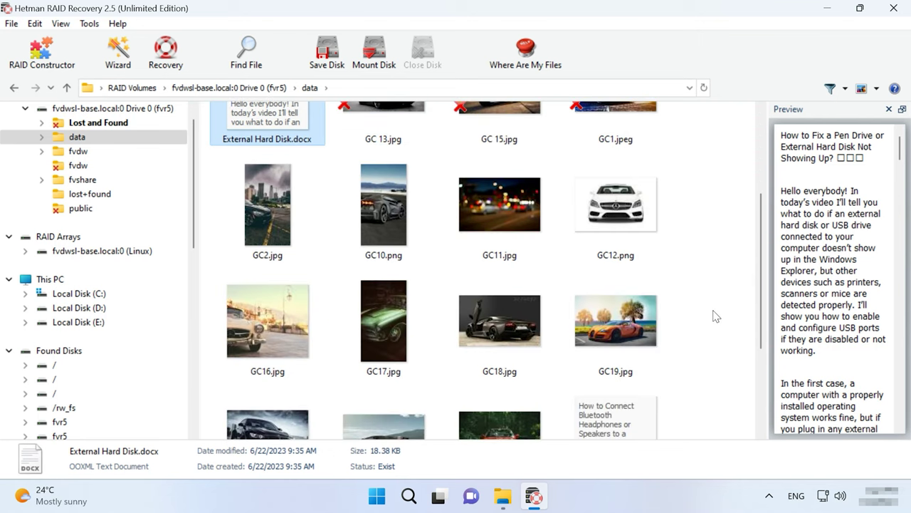
scroll(715, 315, up, 2)
click(586, 285)
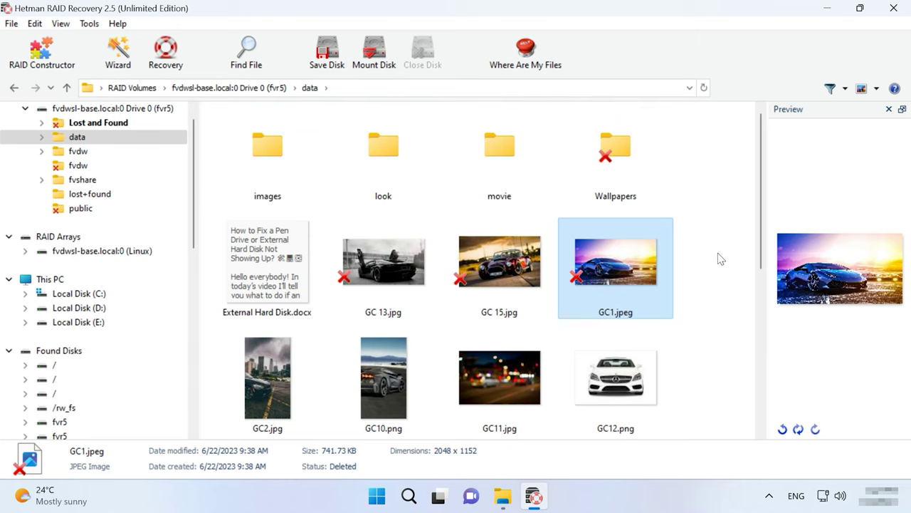
Step: Recover the first eight files of the data folder to C:\2\ on the hard disk
drag(718, 255, 263, 362)
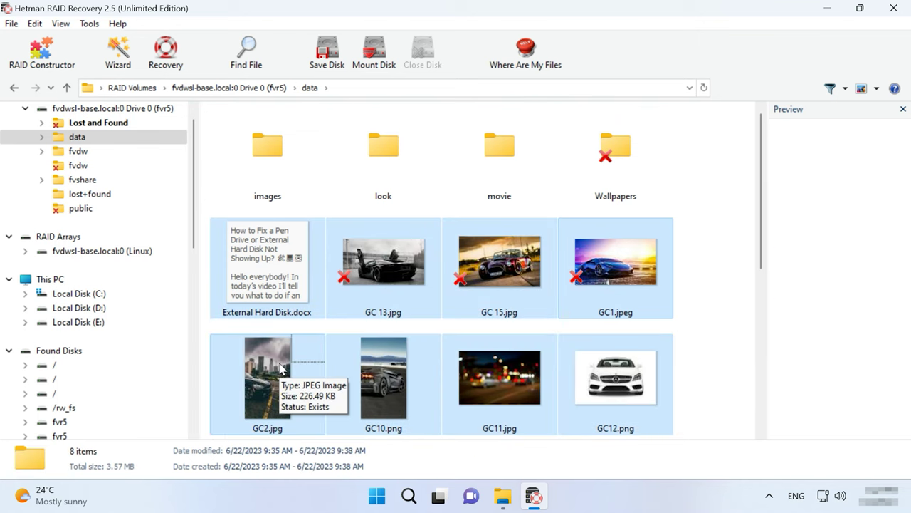
click(171, 69)
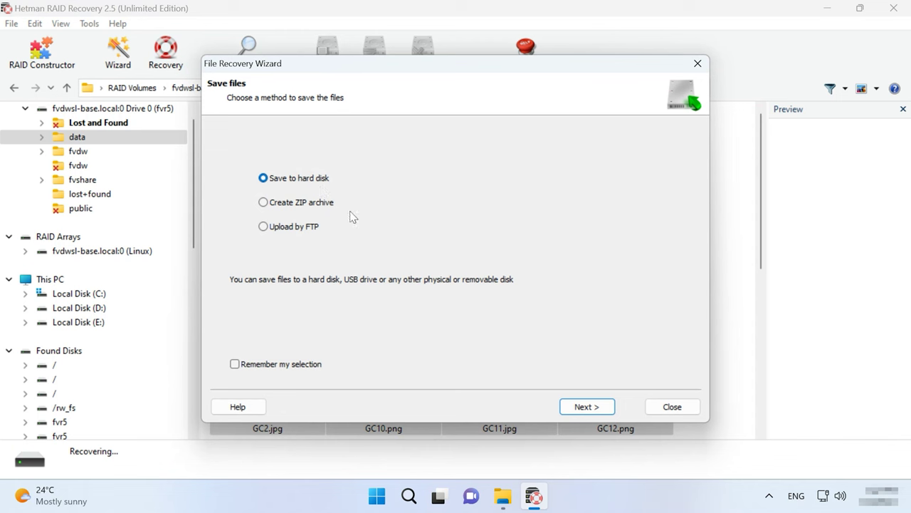
click(587, 409)
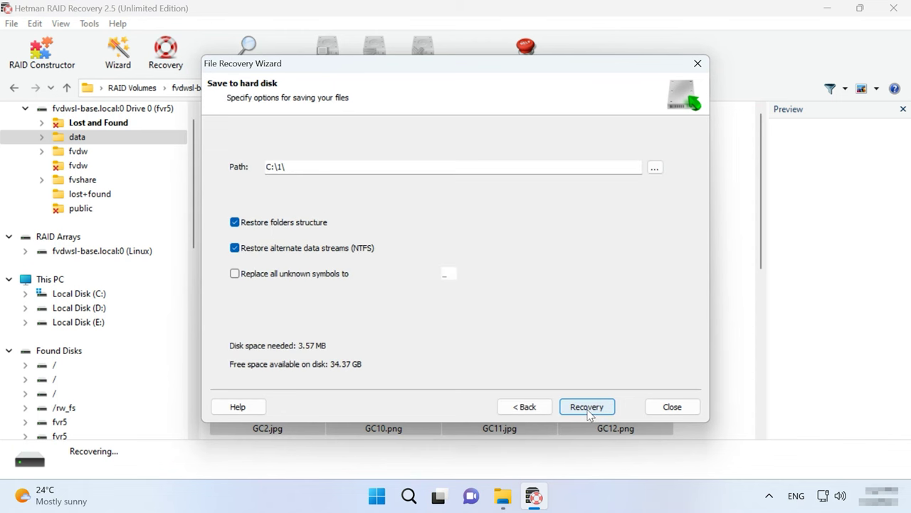
click(280, 165)
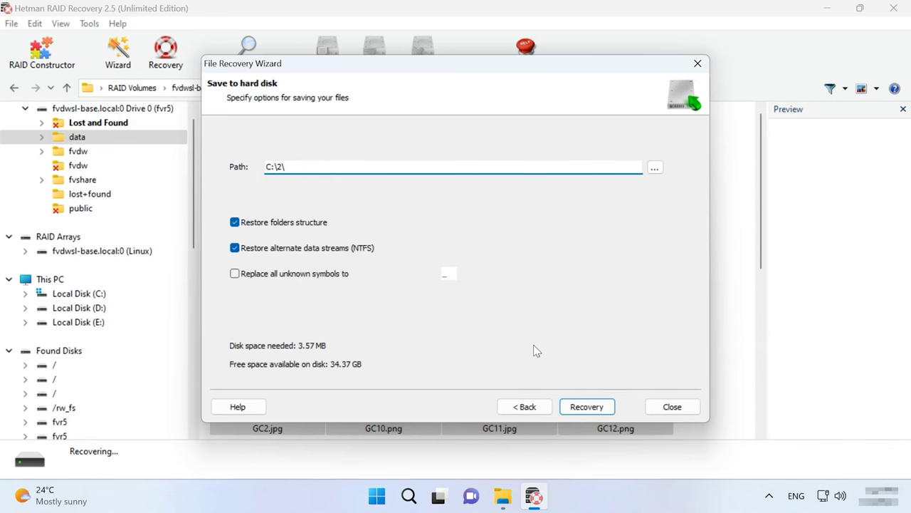
click(588, 408)
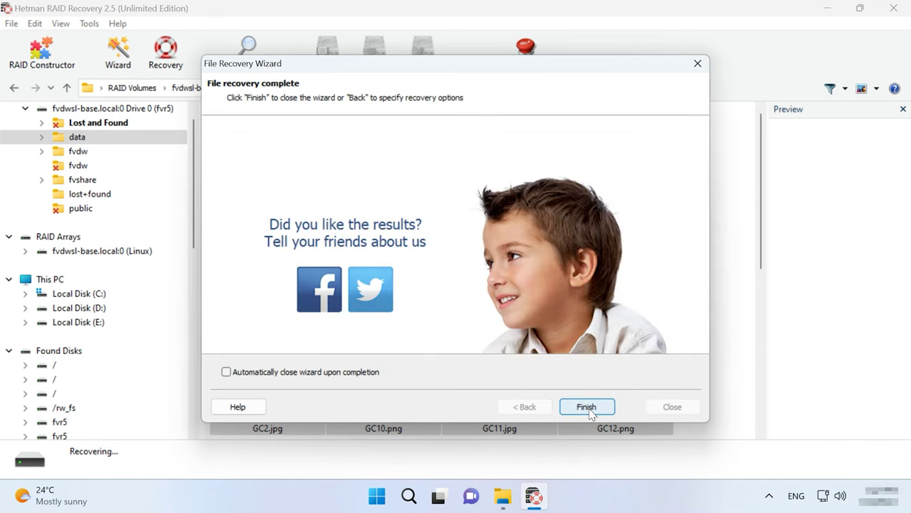
click(593, 408)
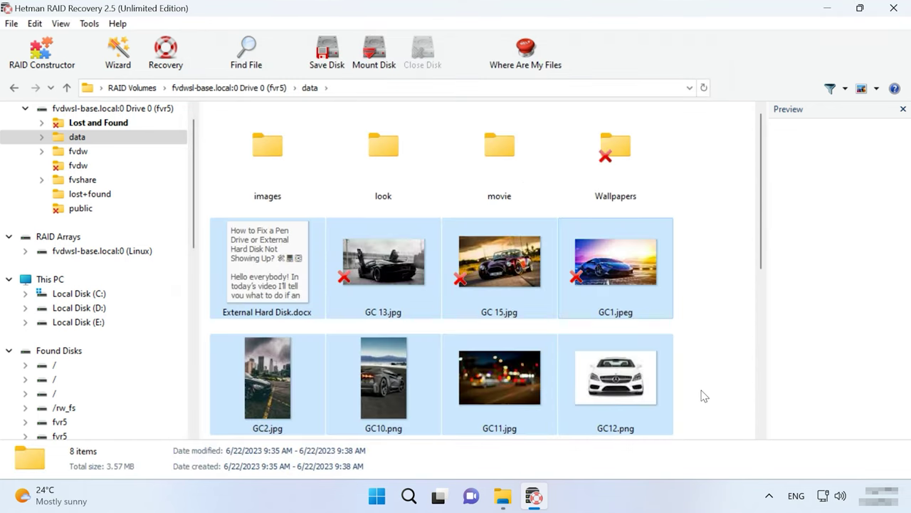
Step: Open folder C:\2 in File Explorer to confirm the eight recovered files are there
click(502, 495)
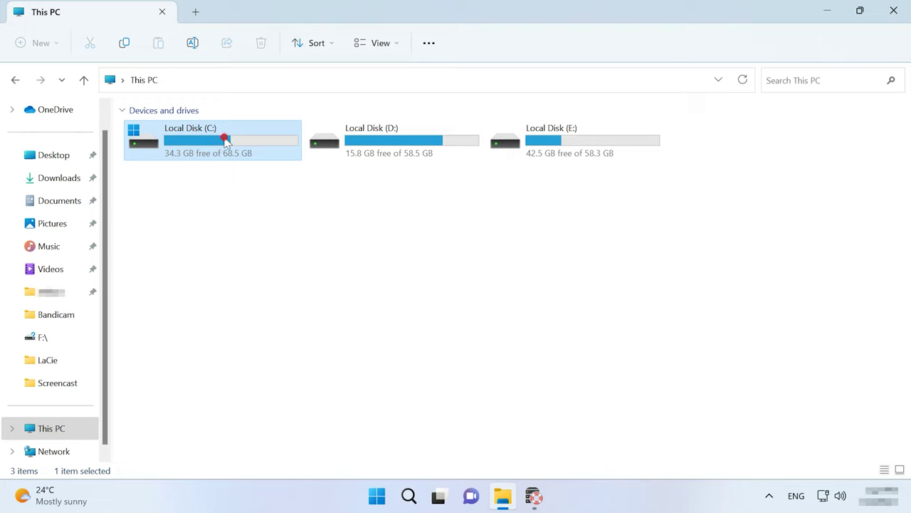
double_click(214, 139)
double_click(157, 154)
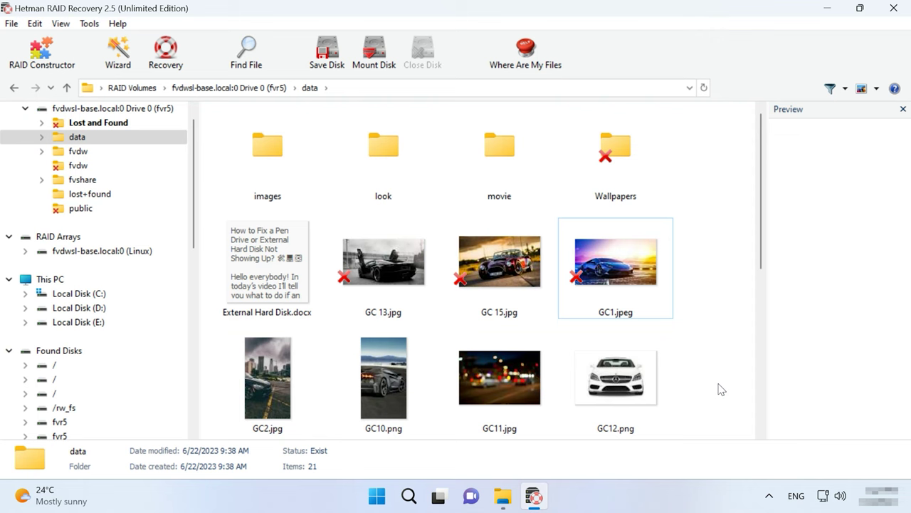
Step: Review the Tools > Save Disk image options and close them without creating an image
click(89, 23)
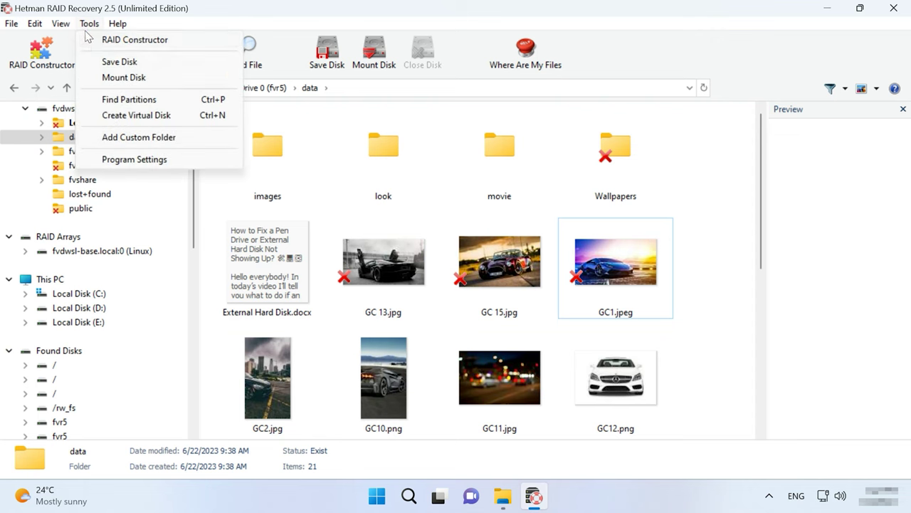
click(129, 63)
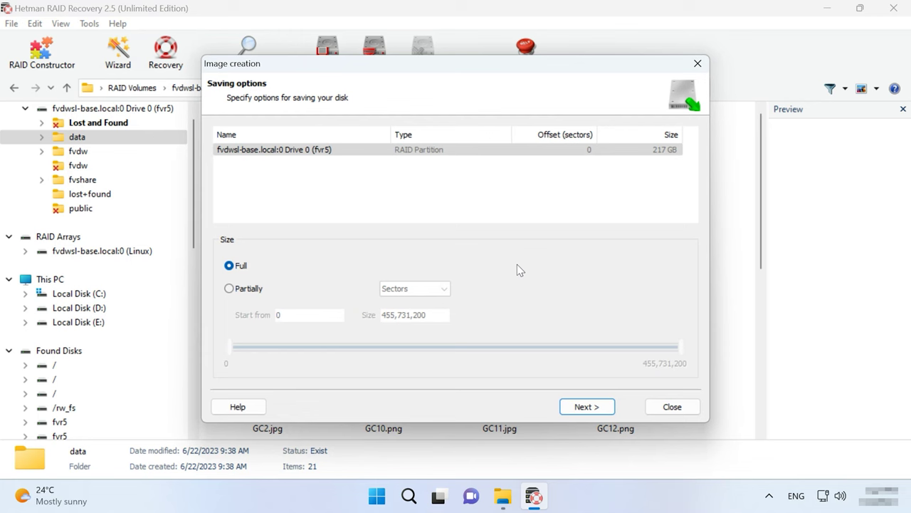
click(673, 408)
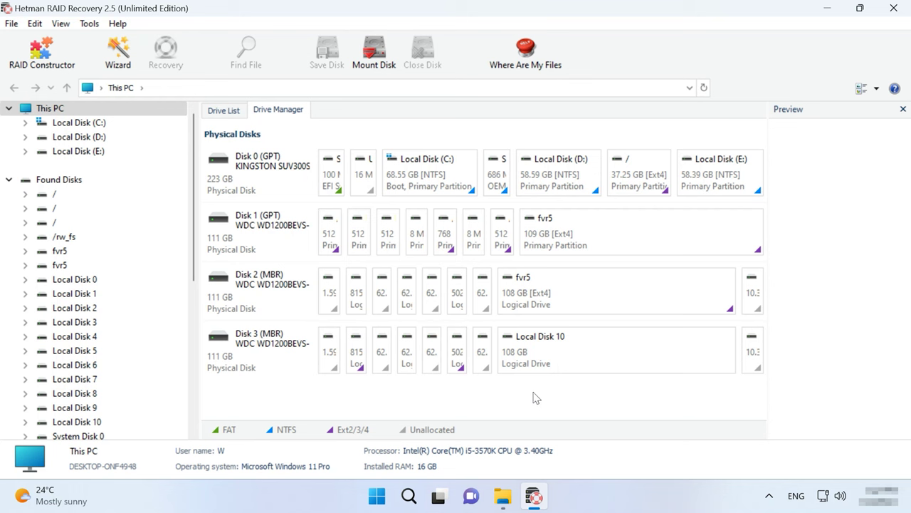
Step: Start RAID Constructor in Manual mode
click(45, 64)
click(628, 474)
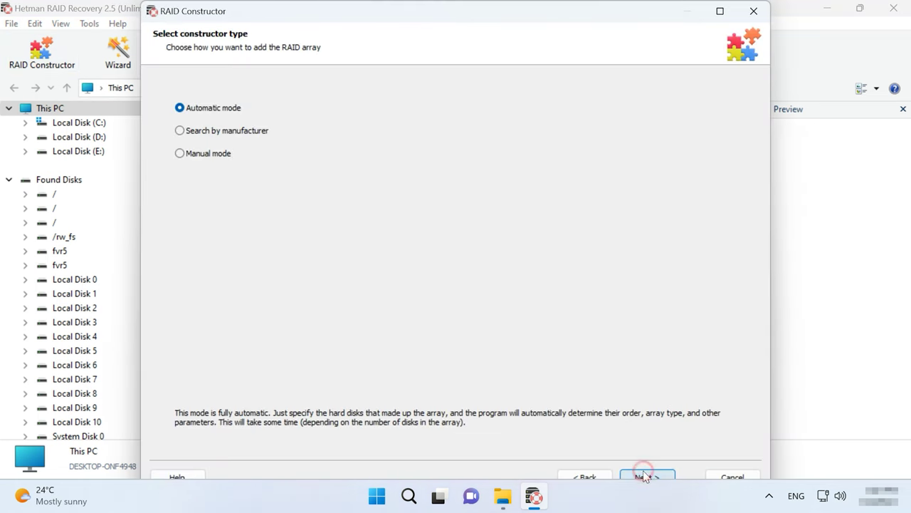
click(209, 154)
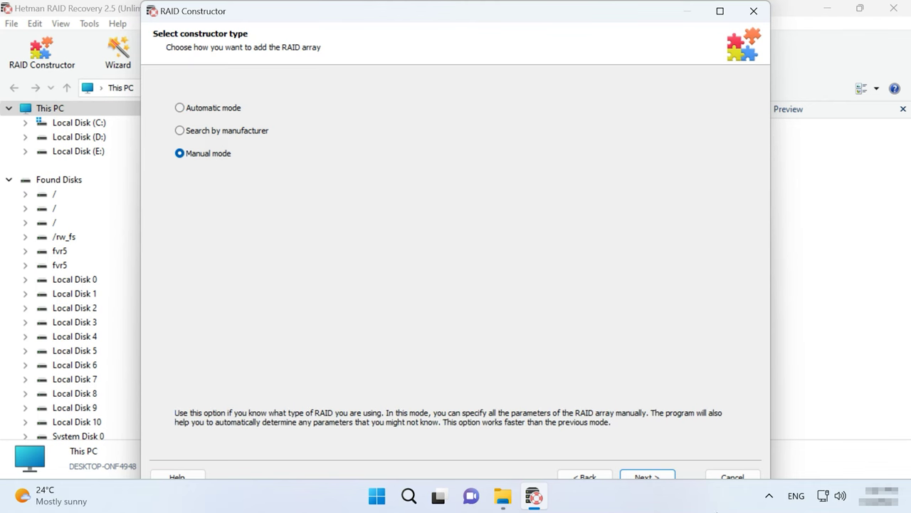
click(659, 476)
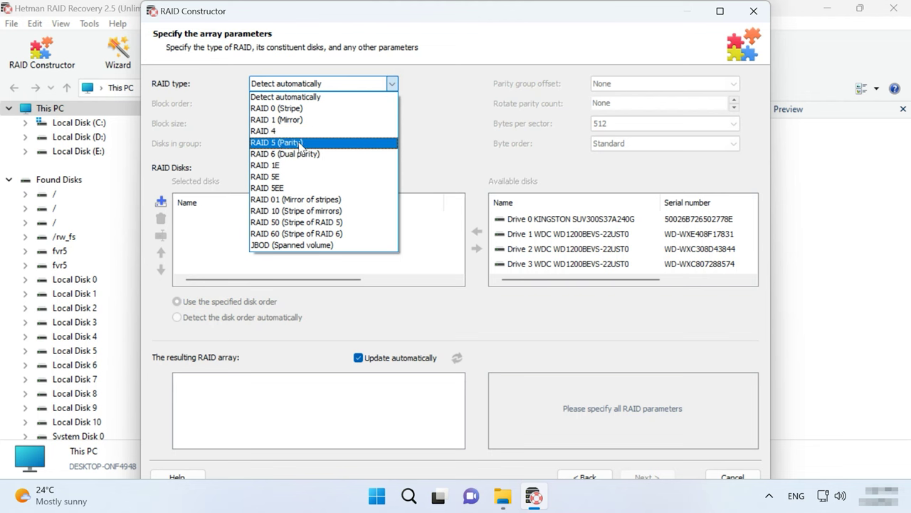
Step: Set the array to RAID 5 with Left Synchronous block order and 512 KB block size
click(298, 143)
click(336, 107)
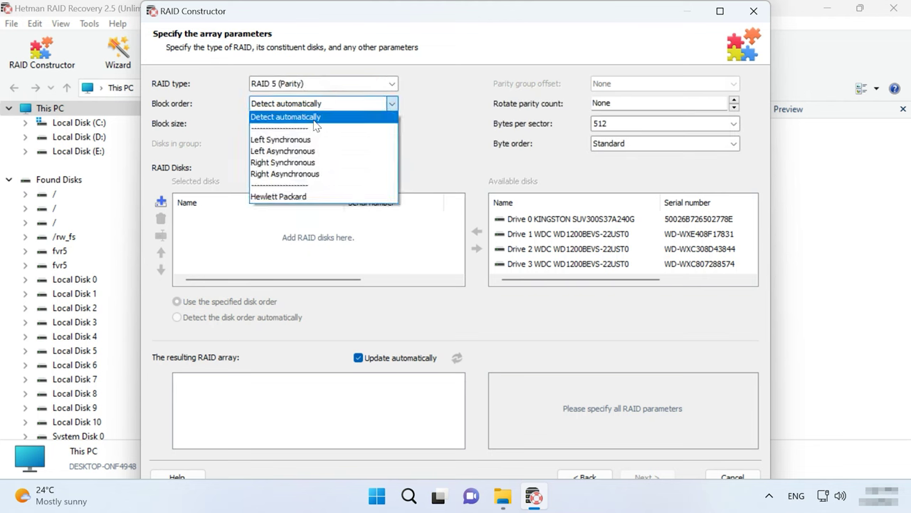
click(305, 140)
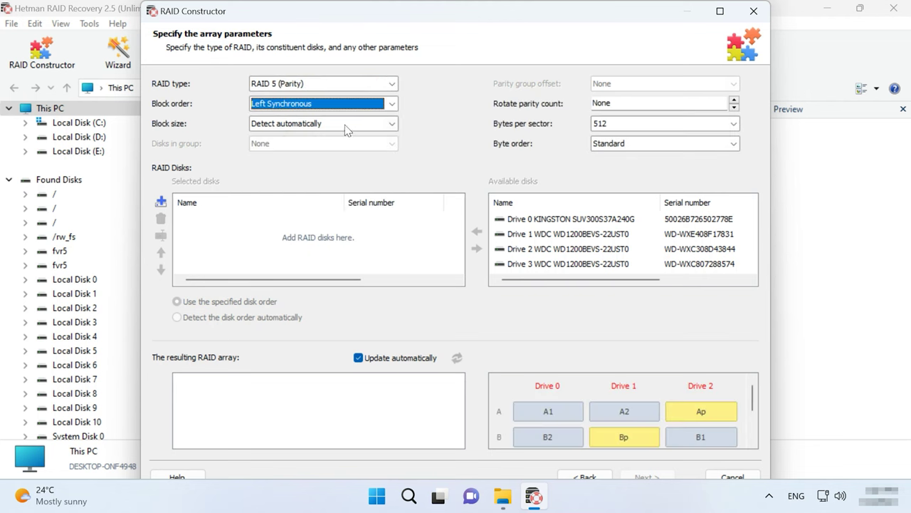
click(348, 126)
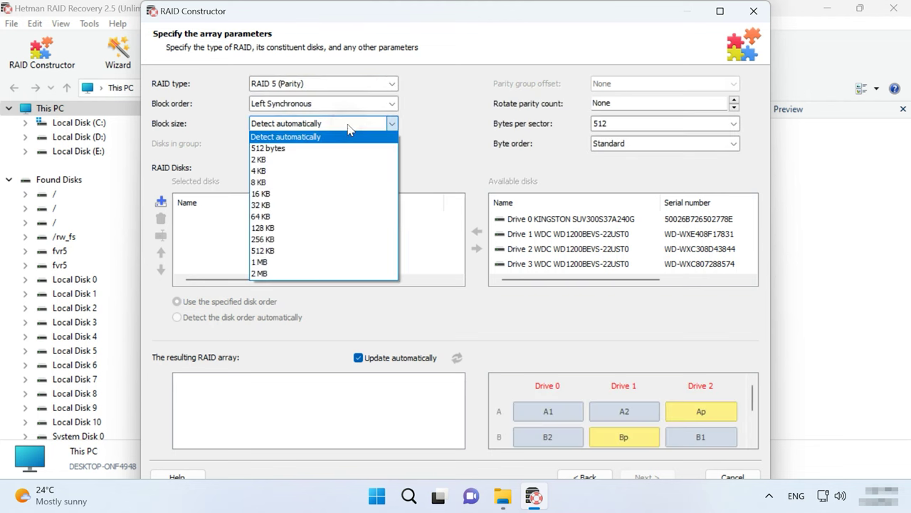
click(283, 250)
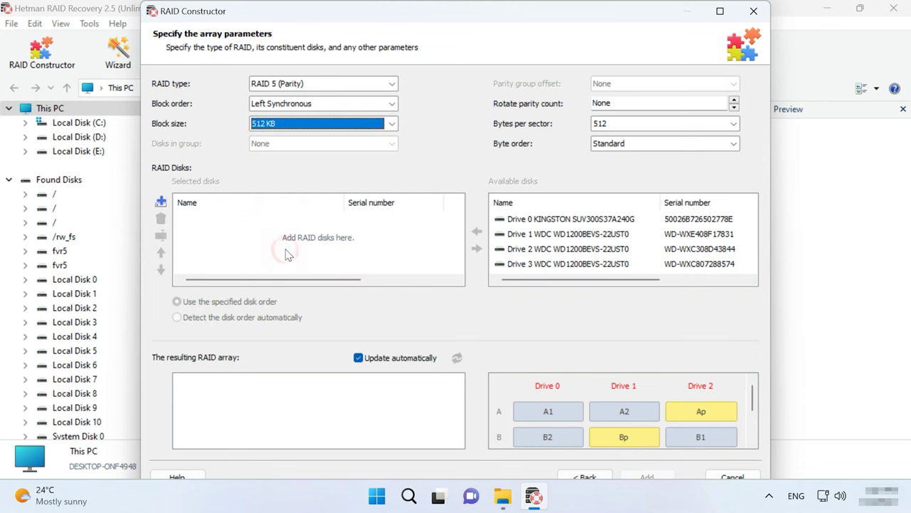
Step: Add Drives 1–3 and an empty disk slot as array members
click(539, 235)
shift+click(544, 265)
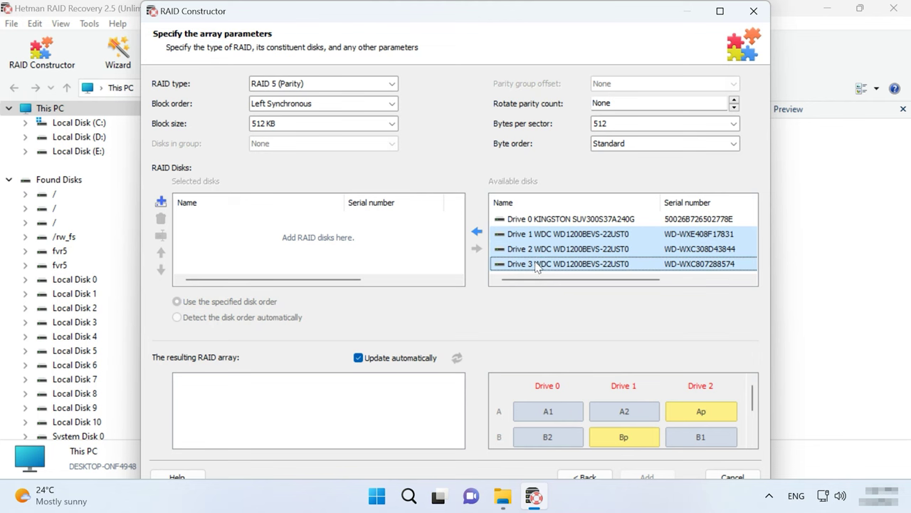
click(478, 233)
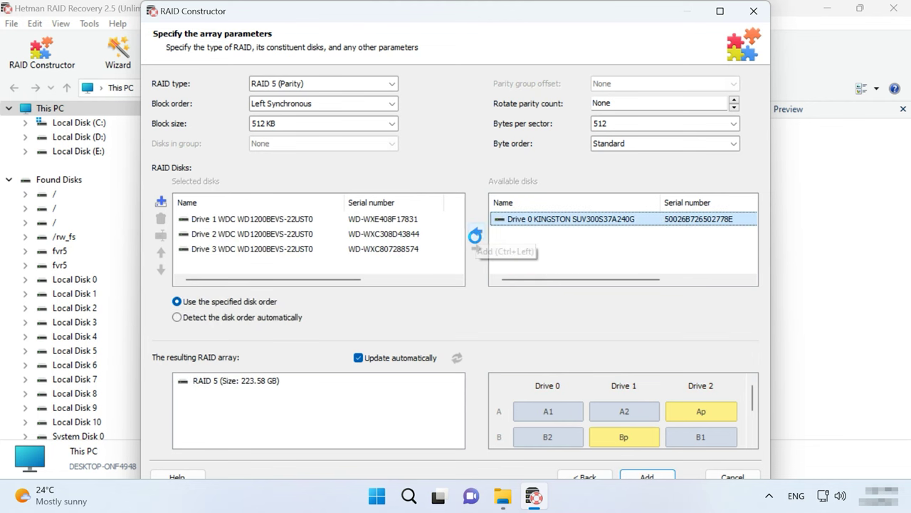
click(160, 204)
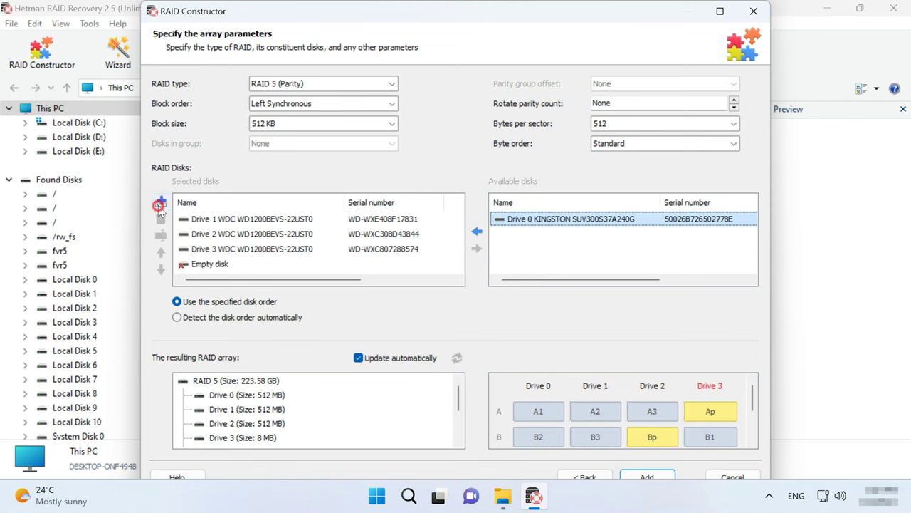
click(197, 265)
click(161, 219)
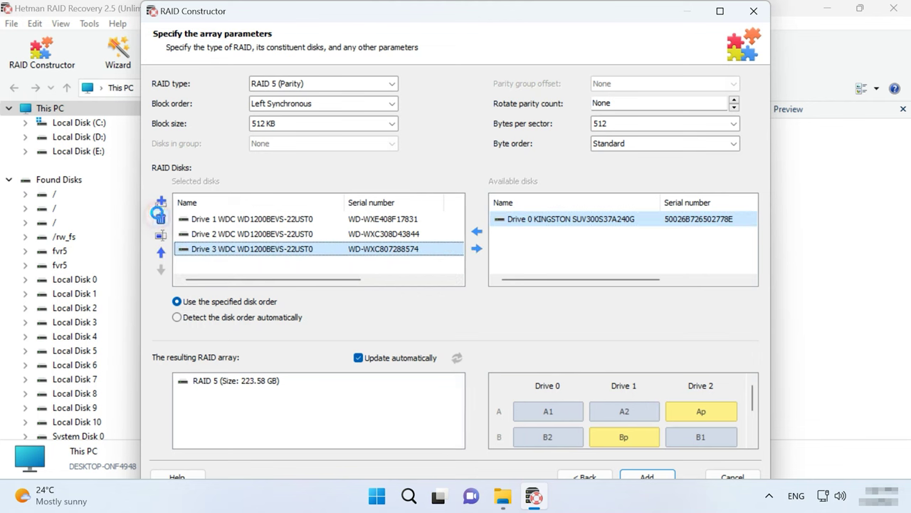
click(212, 220)
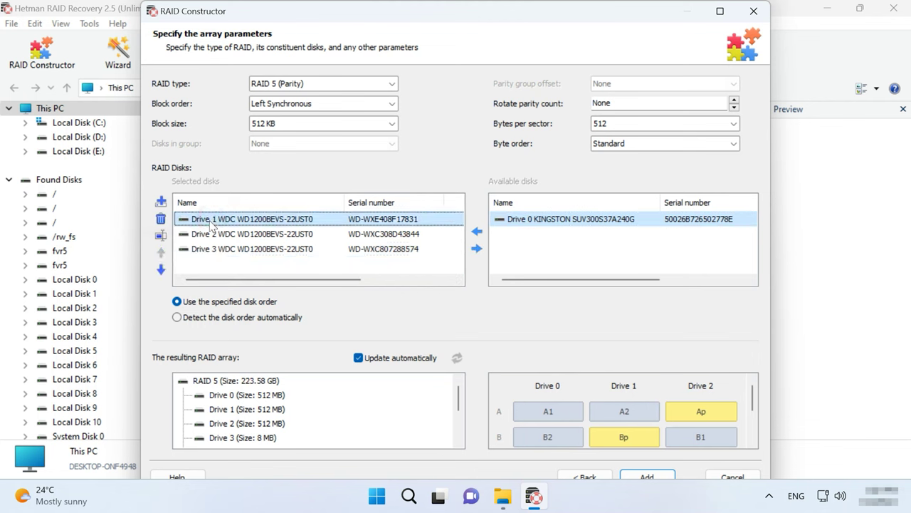
click(161, 236)
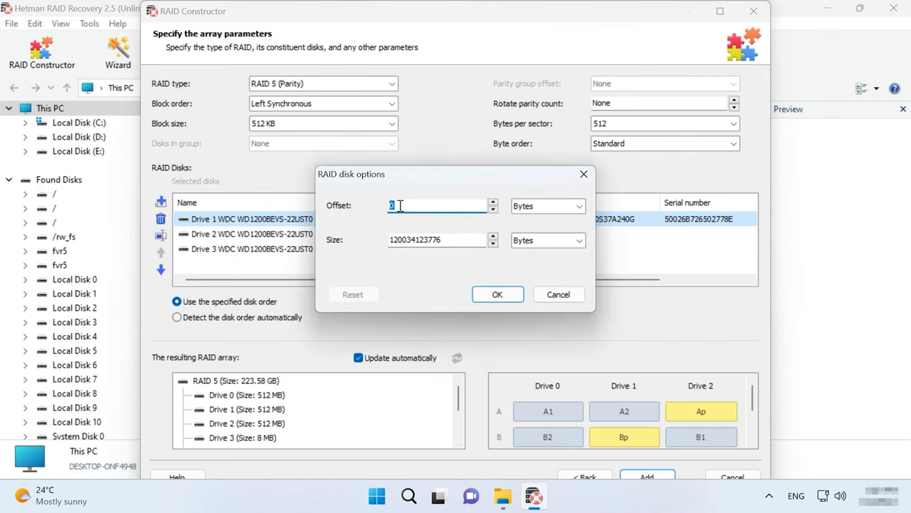
text(2971664384)
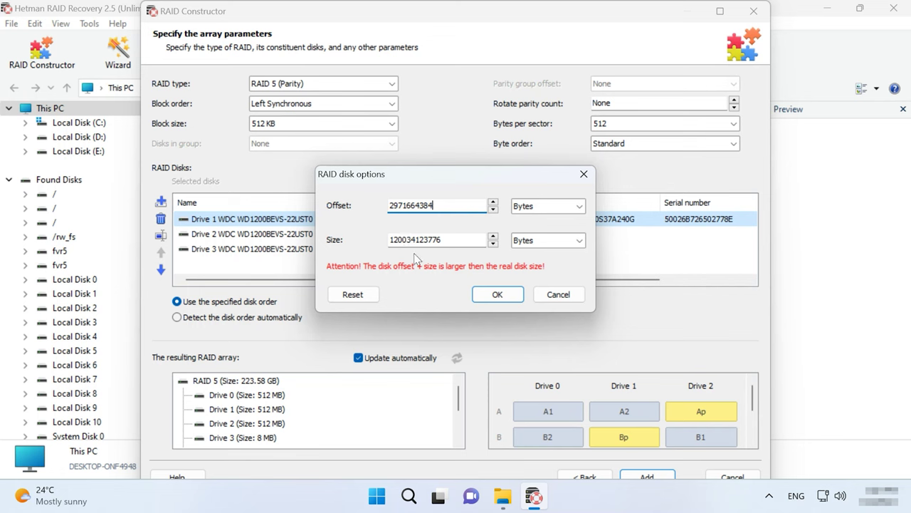
click(497, 295)
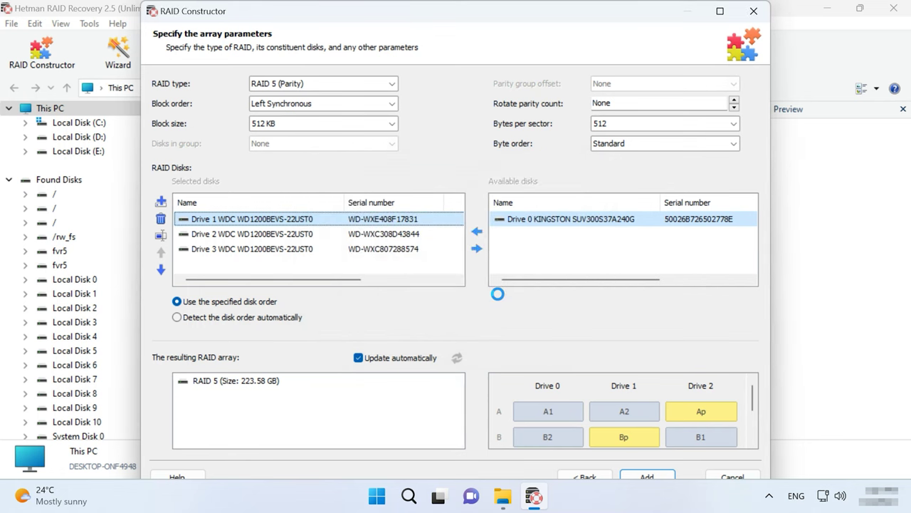
click(238, 235)
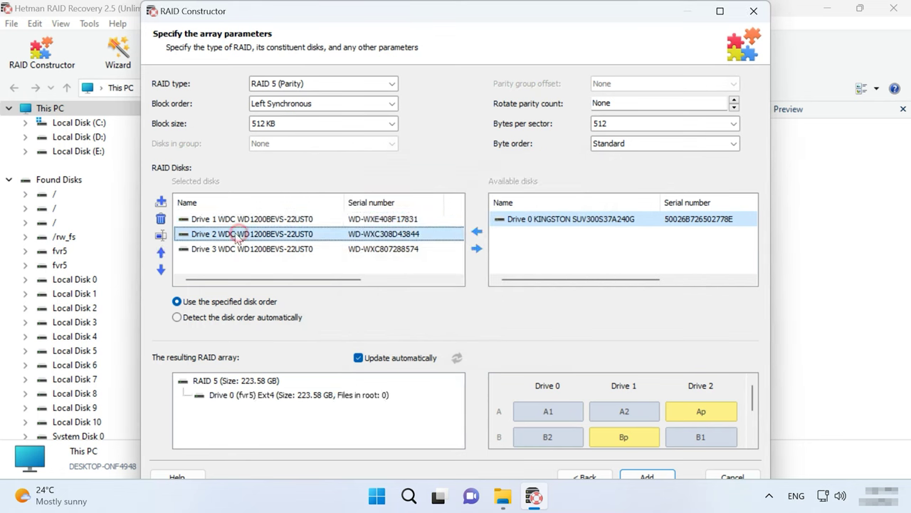
click(162, 235)
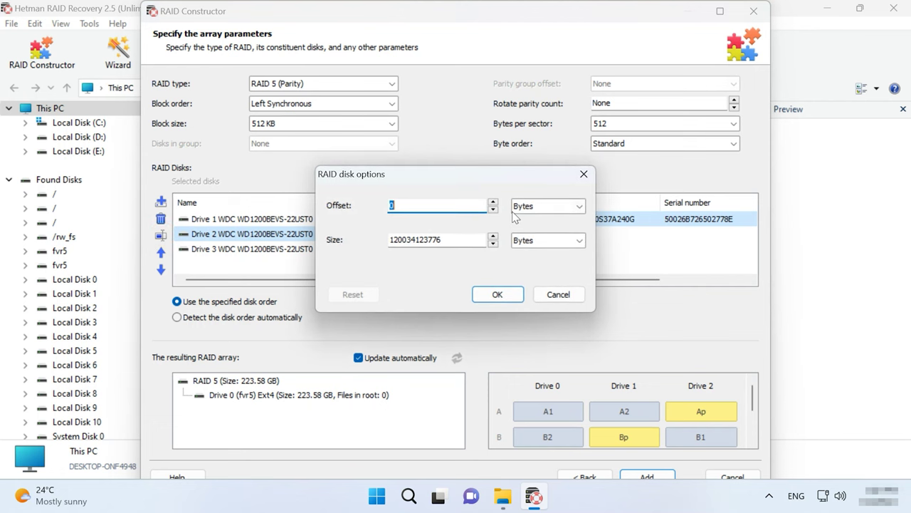
text(335591424)
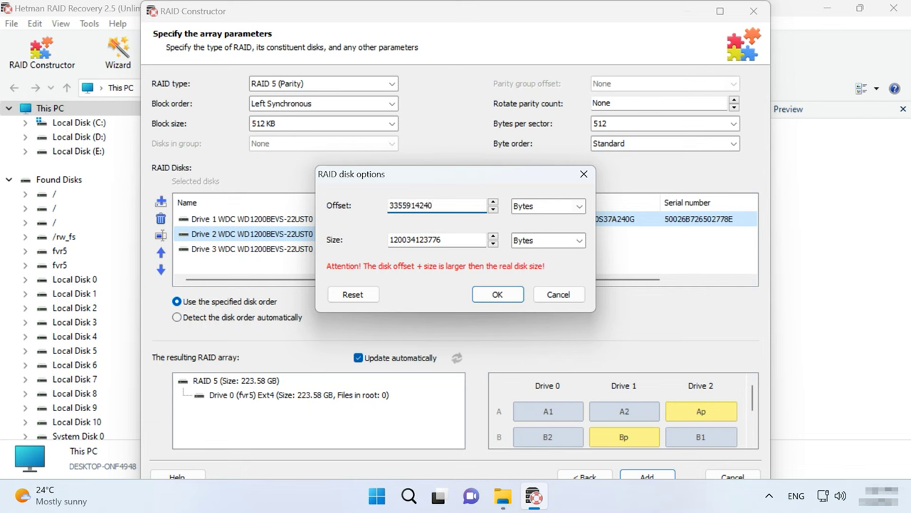
drag(449, 205, 380, 206)
key(ctrl+c)
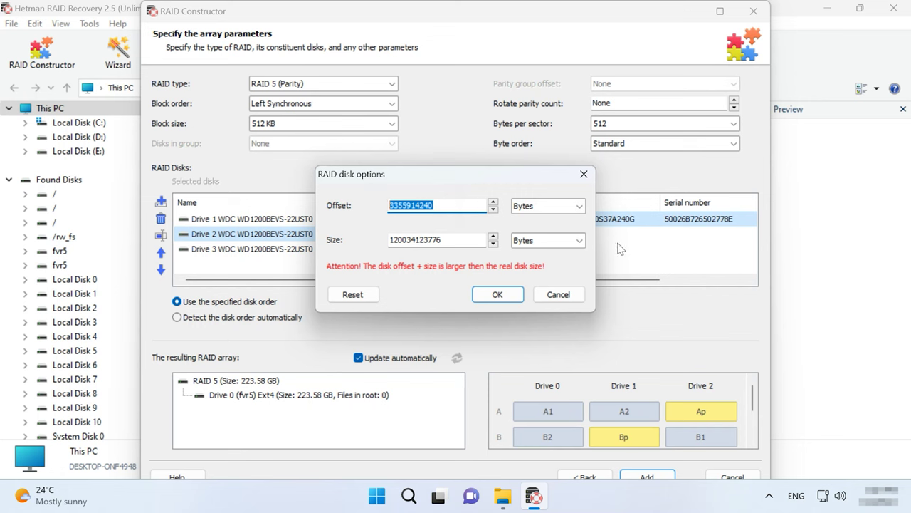
click(497, 294)
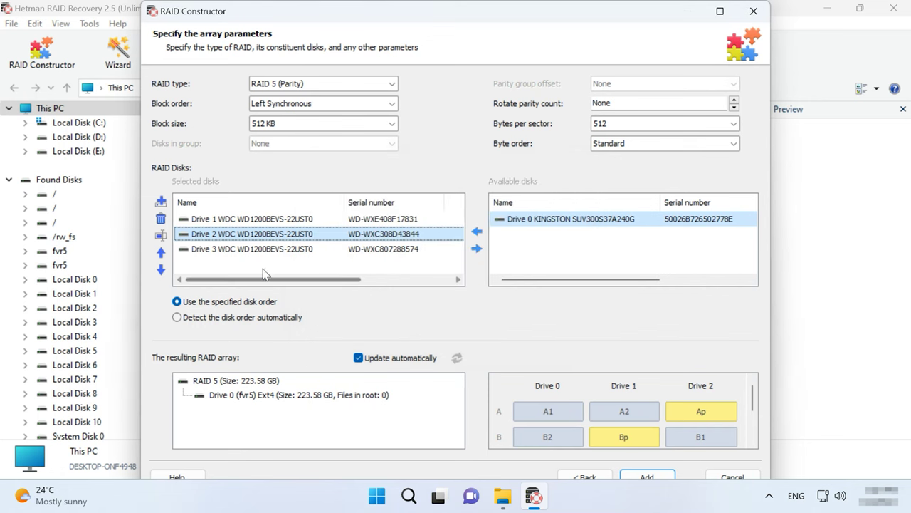
click(235, 250)
click(161, 235)
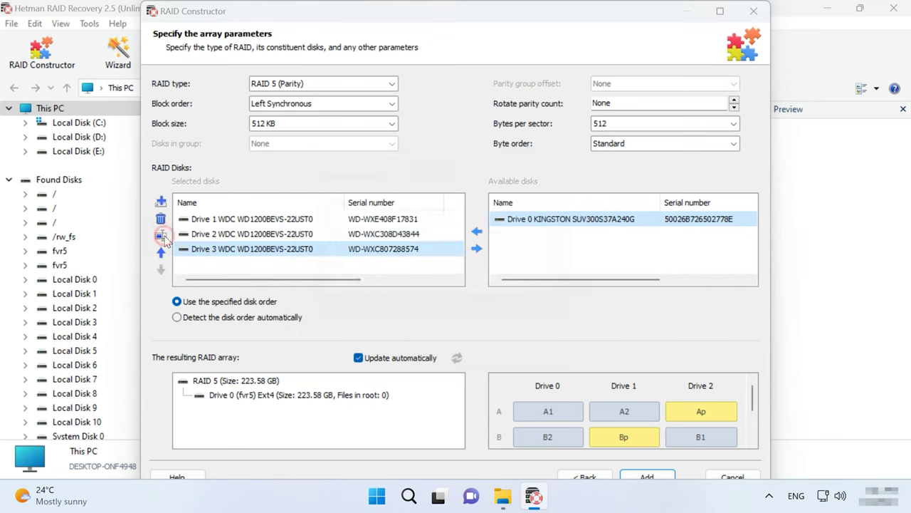
key(ctrl+v)
click(497, 294)
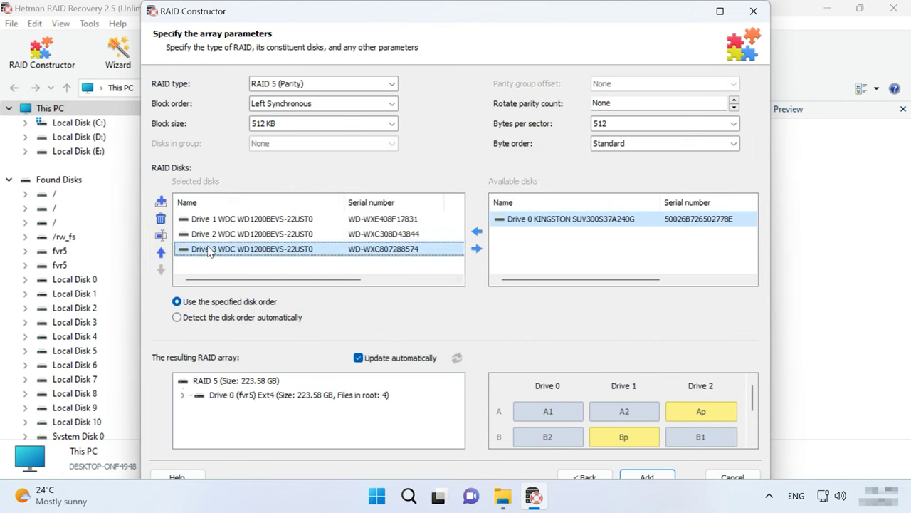
Step: Move Drive 3 above Drive 2, check the Ext4 volume preview, and add the array
click(161, 252)
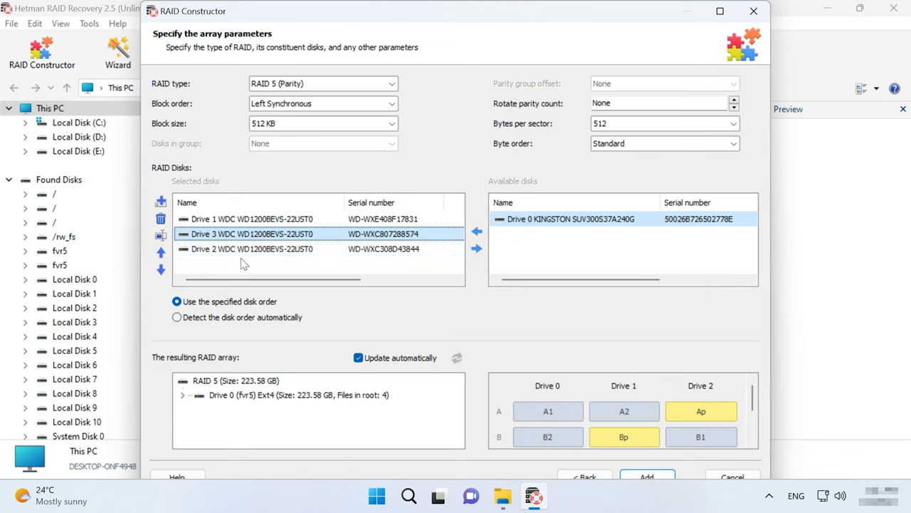
click(183, 396)
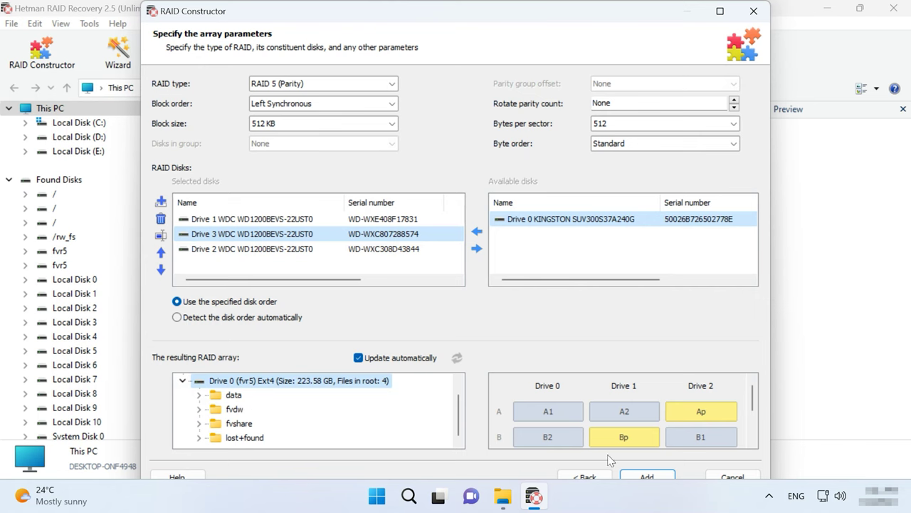
click(654, 475)
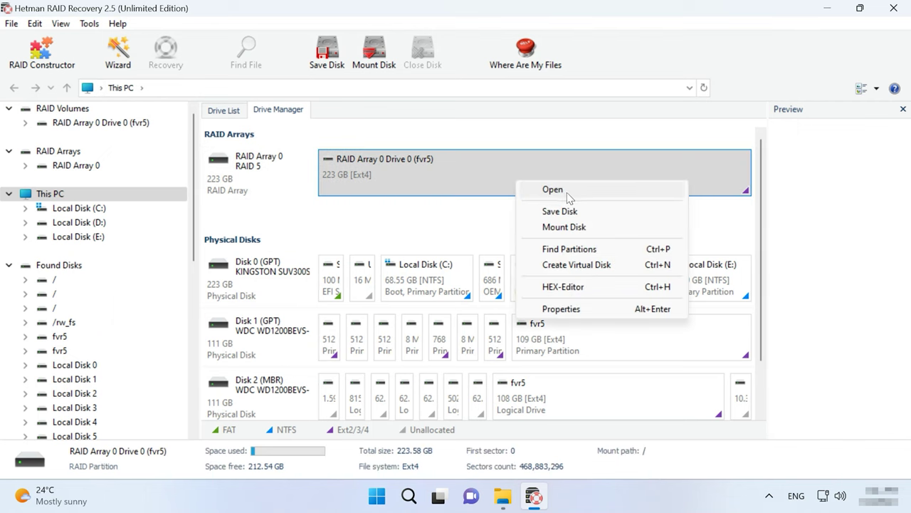
Step: Fast-scan RAID Array 0's fvr5 volume to reveal the data, fvdw, fvshare and public folders
click(553, 189)
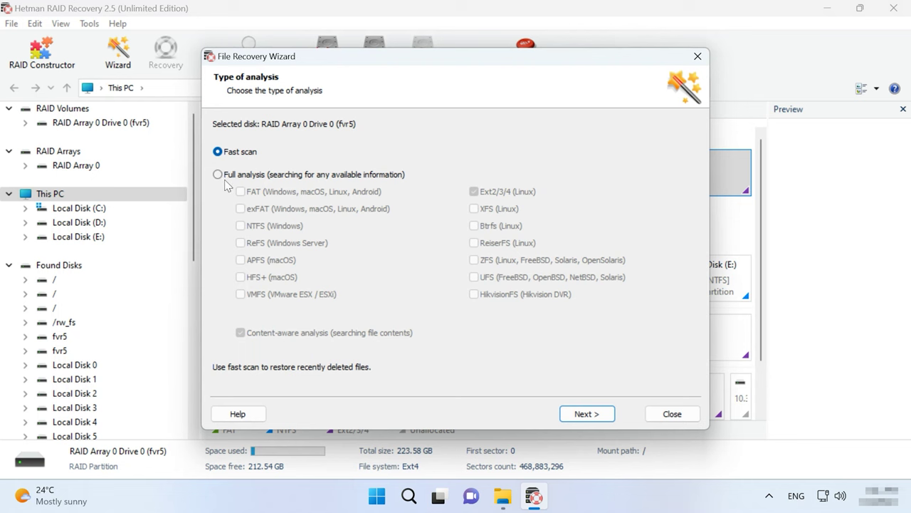
click(593, 413)
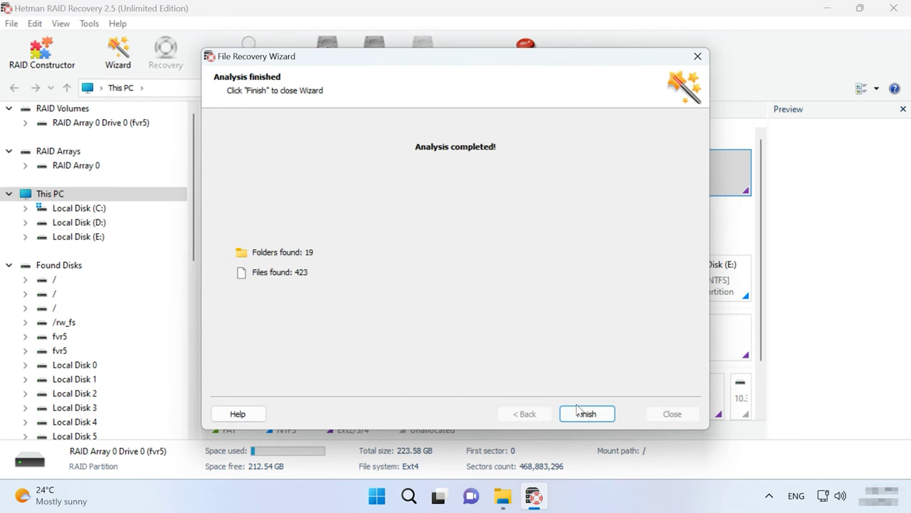
click(585, 413)
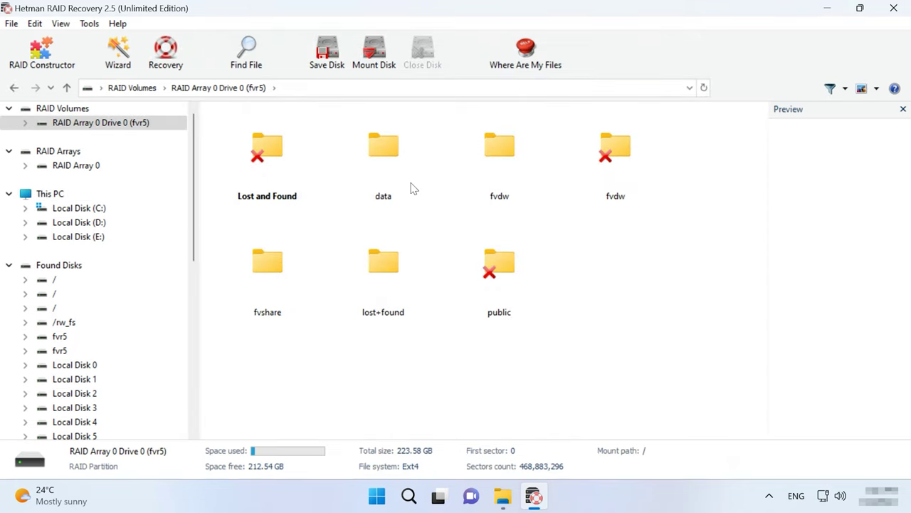
Step: Open the data folder on the rebuilt volume and browse its 21 items
double_click(406, 173)
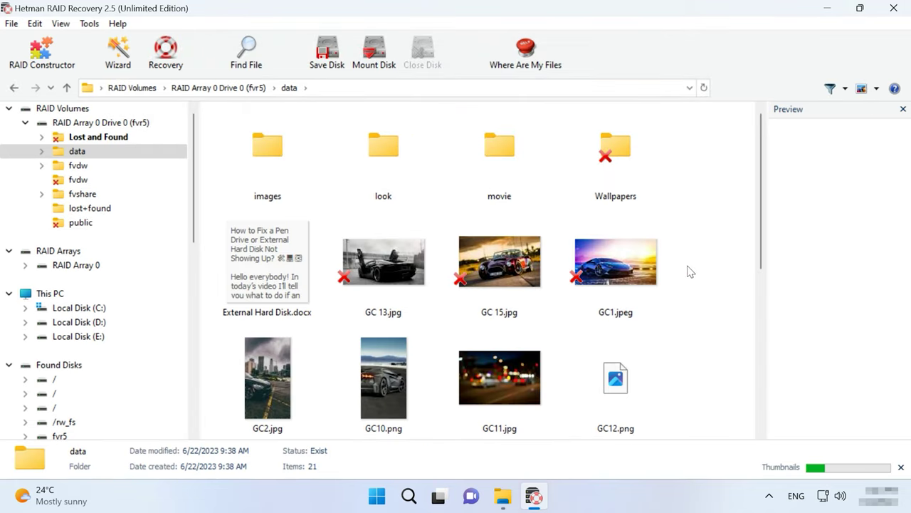
scroll(690, 271, down, 5)
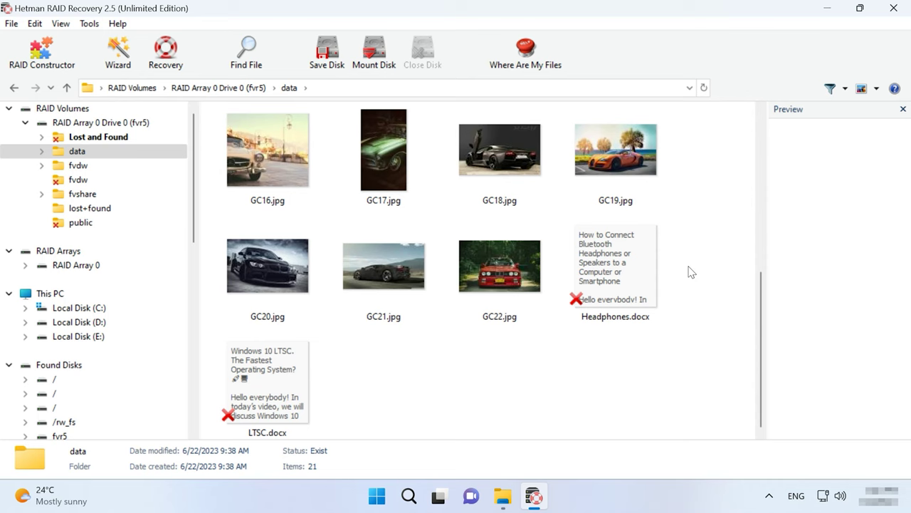
scroll(689, 271, up, 5)
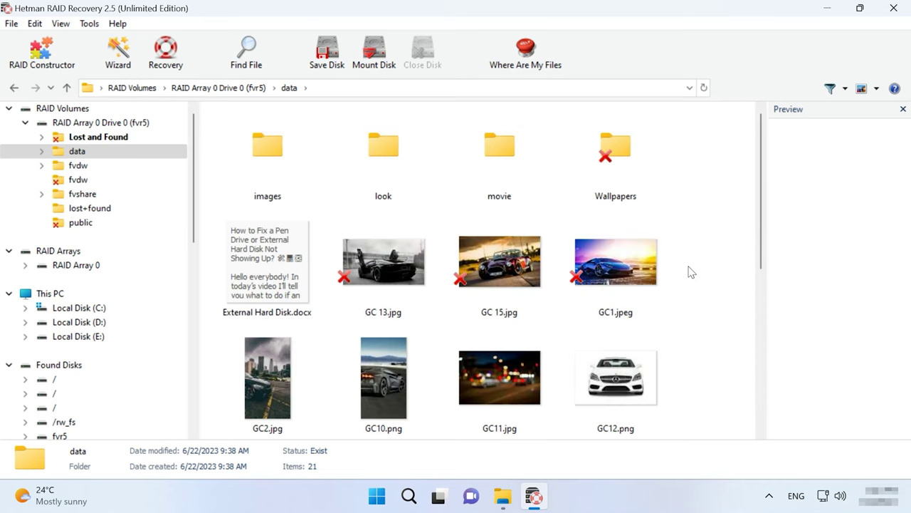